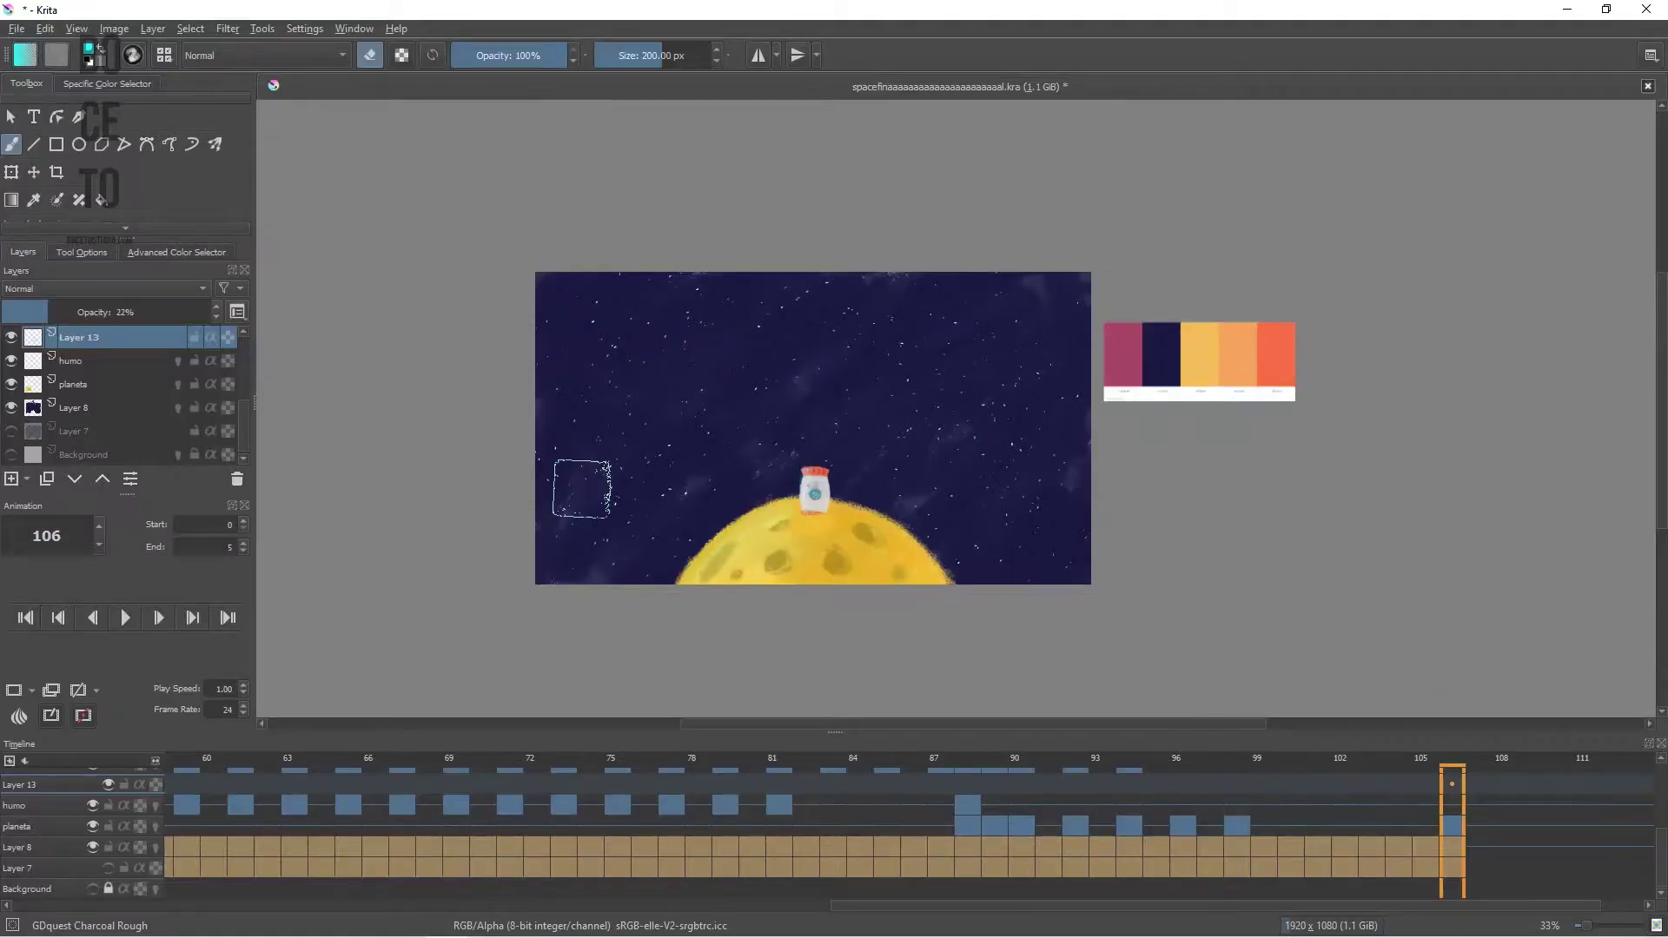
# Zoom the rocket-on-planet canvas from 33% to 50% and recentre the artwork
pyautogui.scroll(1, 648, 503)
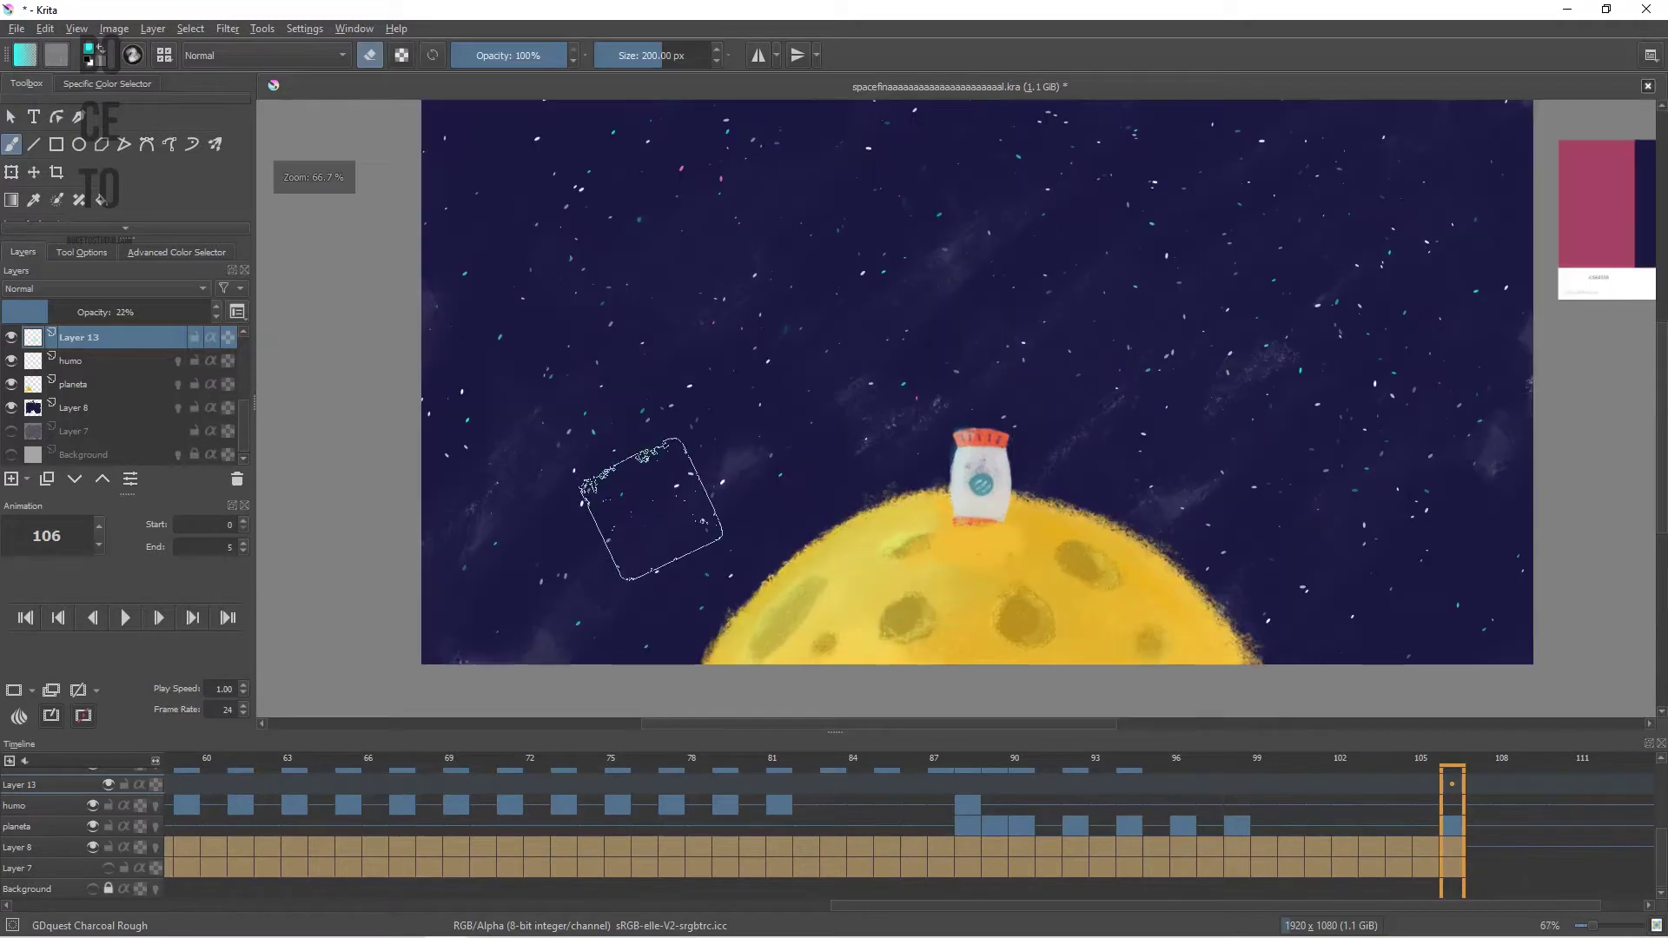
pyautogui.moveTo(707, 460)
pyautogui.mouseDown()
pyautogui.moveTo(682, 509)
pyautogui.moveTo(686, 495)
pyautogui.mouseUp()
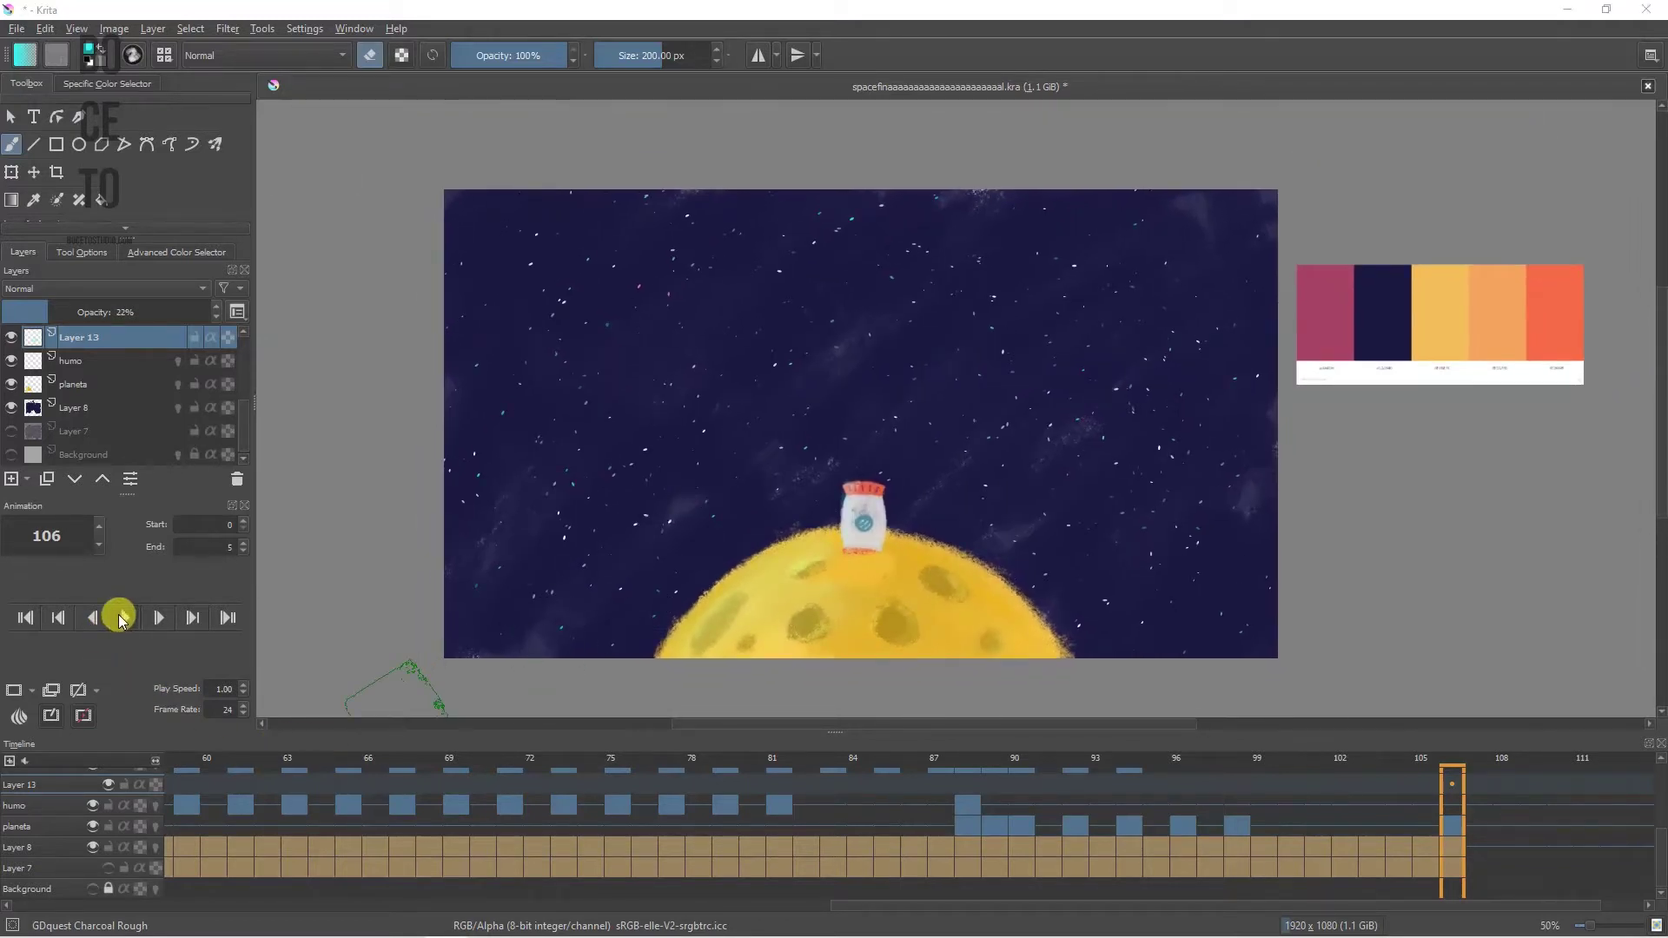
# Play the rocket animation preview, then stop it back at frame 106
pyautogui.click(119, 619)
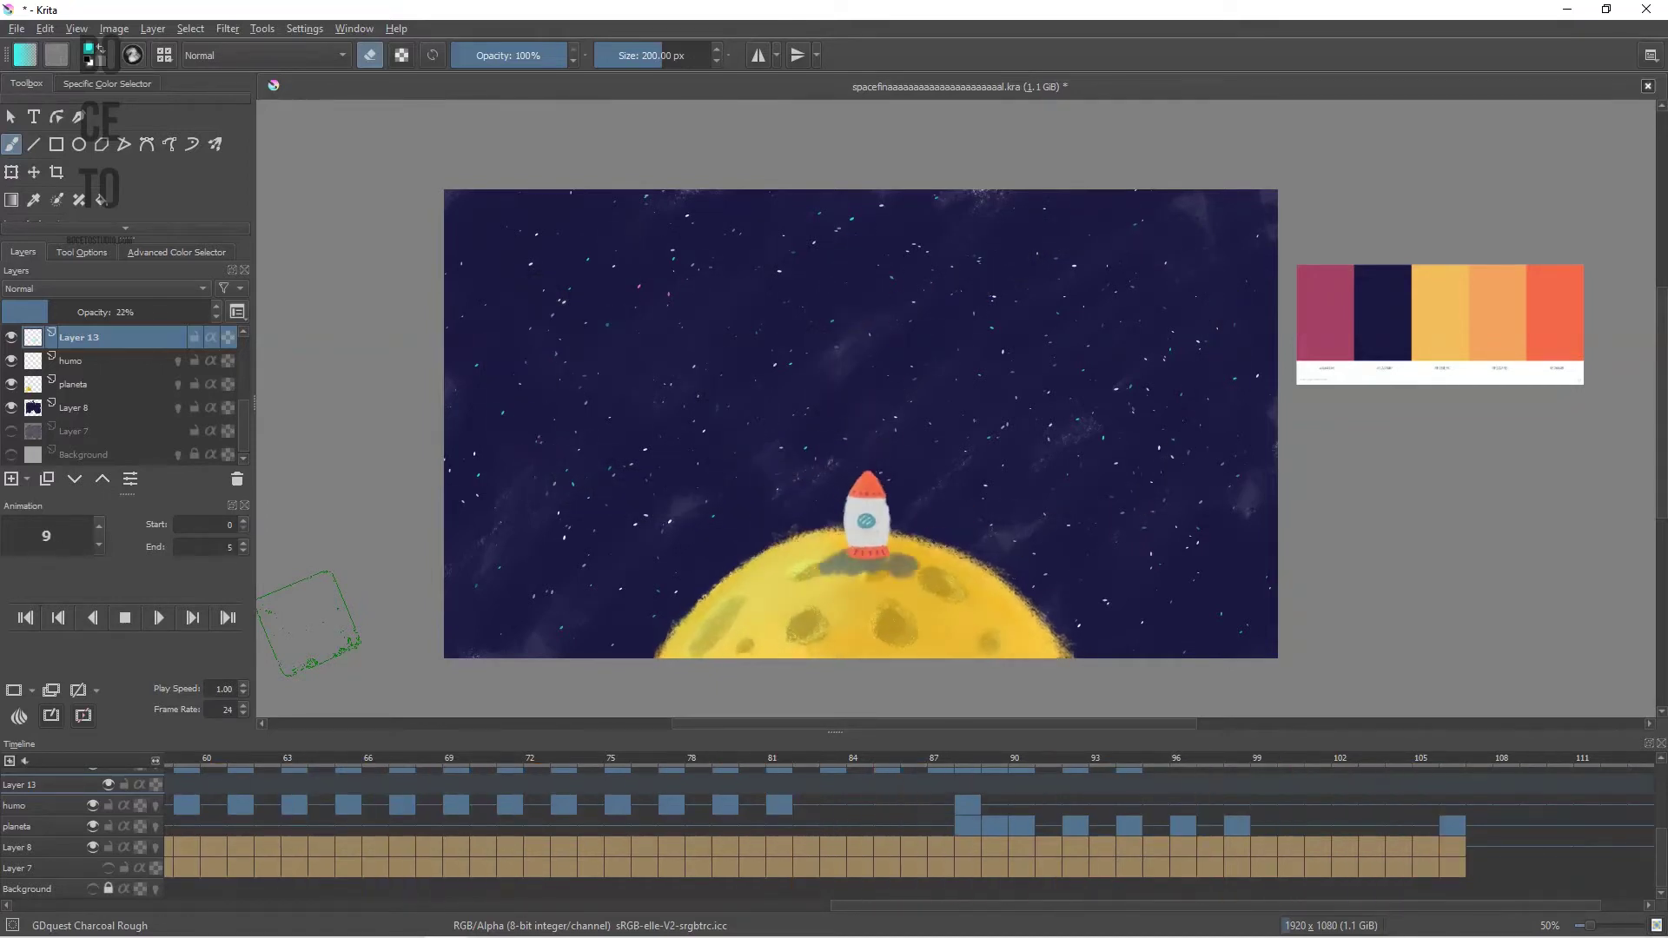
pyautogui.click(125, 618)
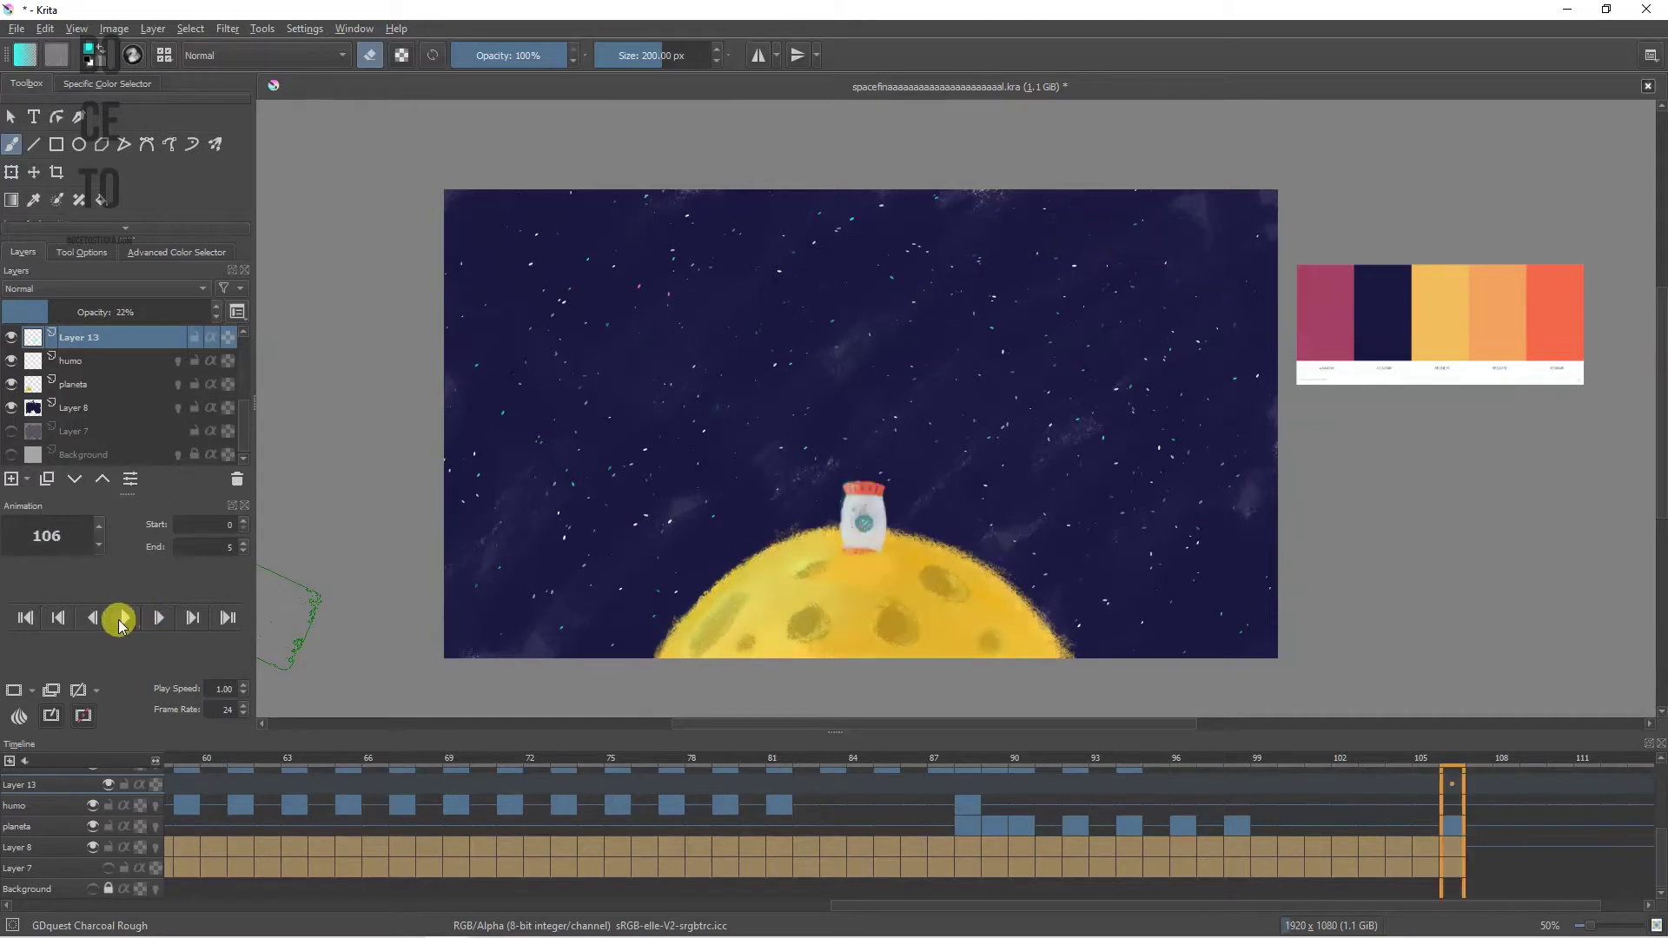
pyautogui.click(17, 28)
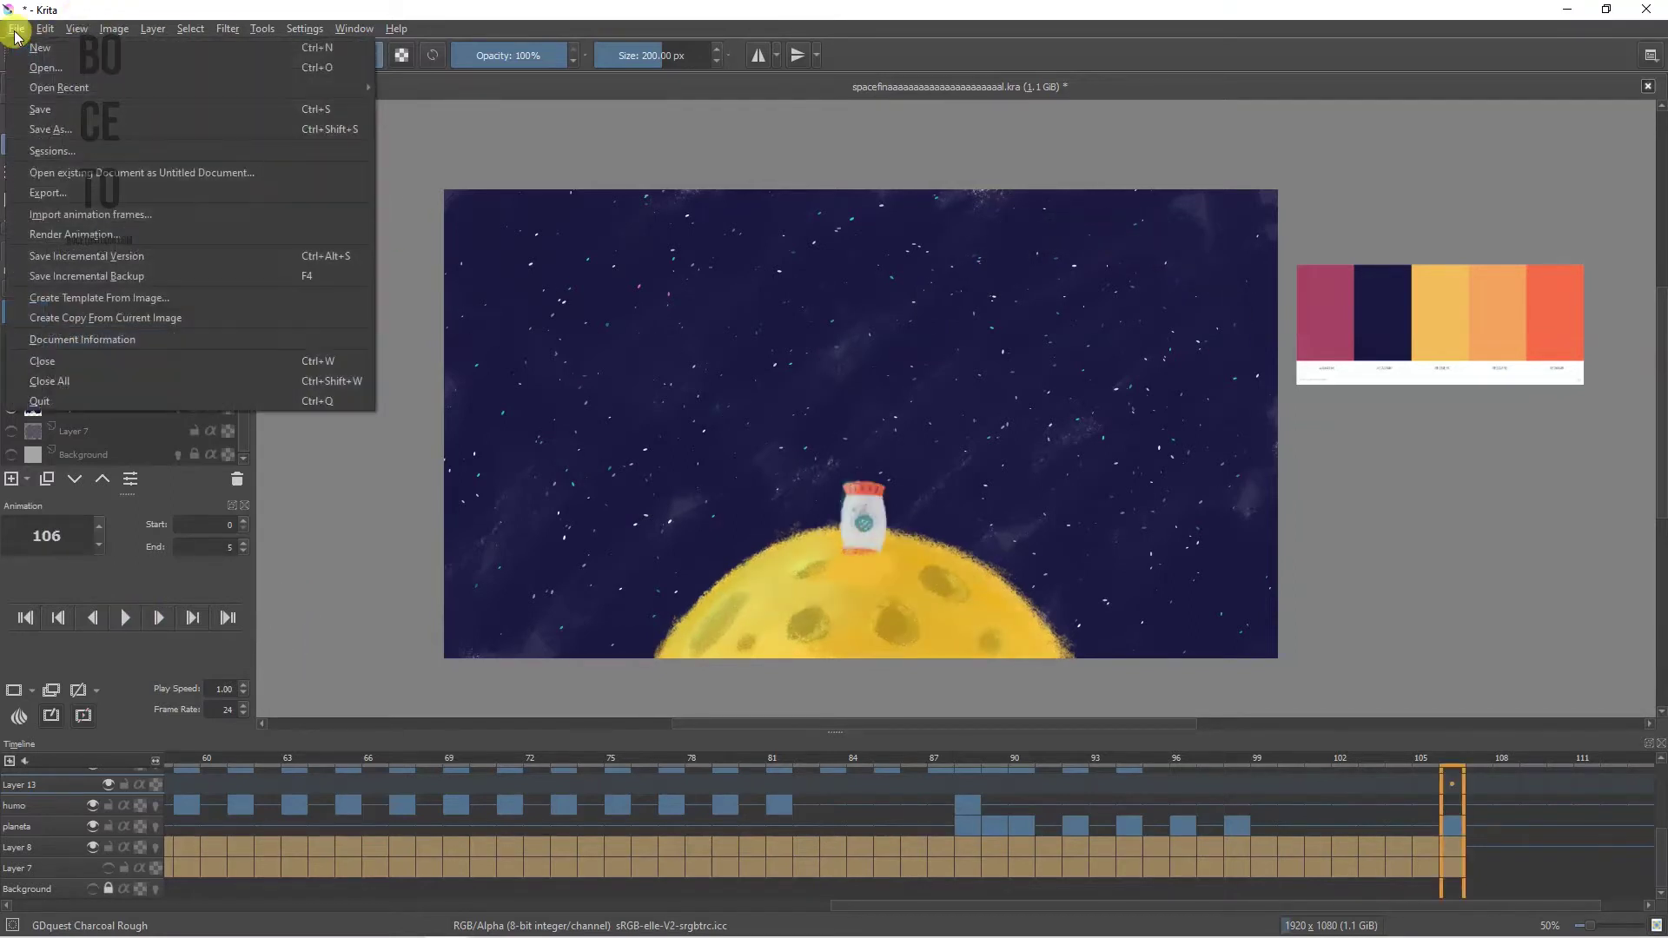
# Open Render Animation and check frames 0–108, 1920×1080, 24 FPS and MPEG-4 output
pyautogui.click(109, 236)
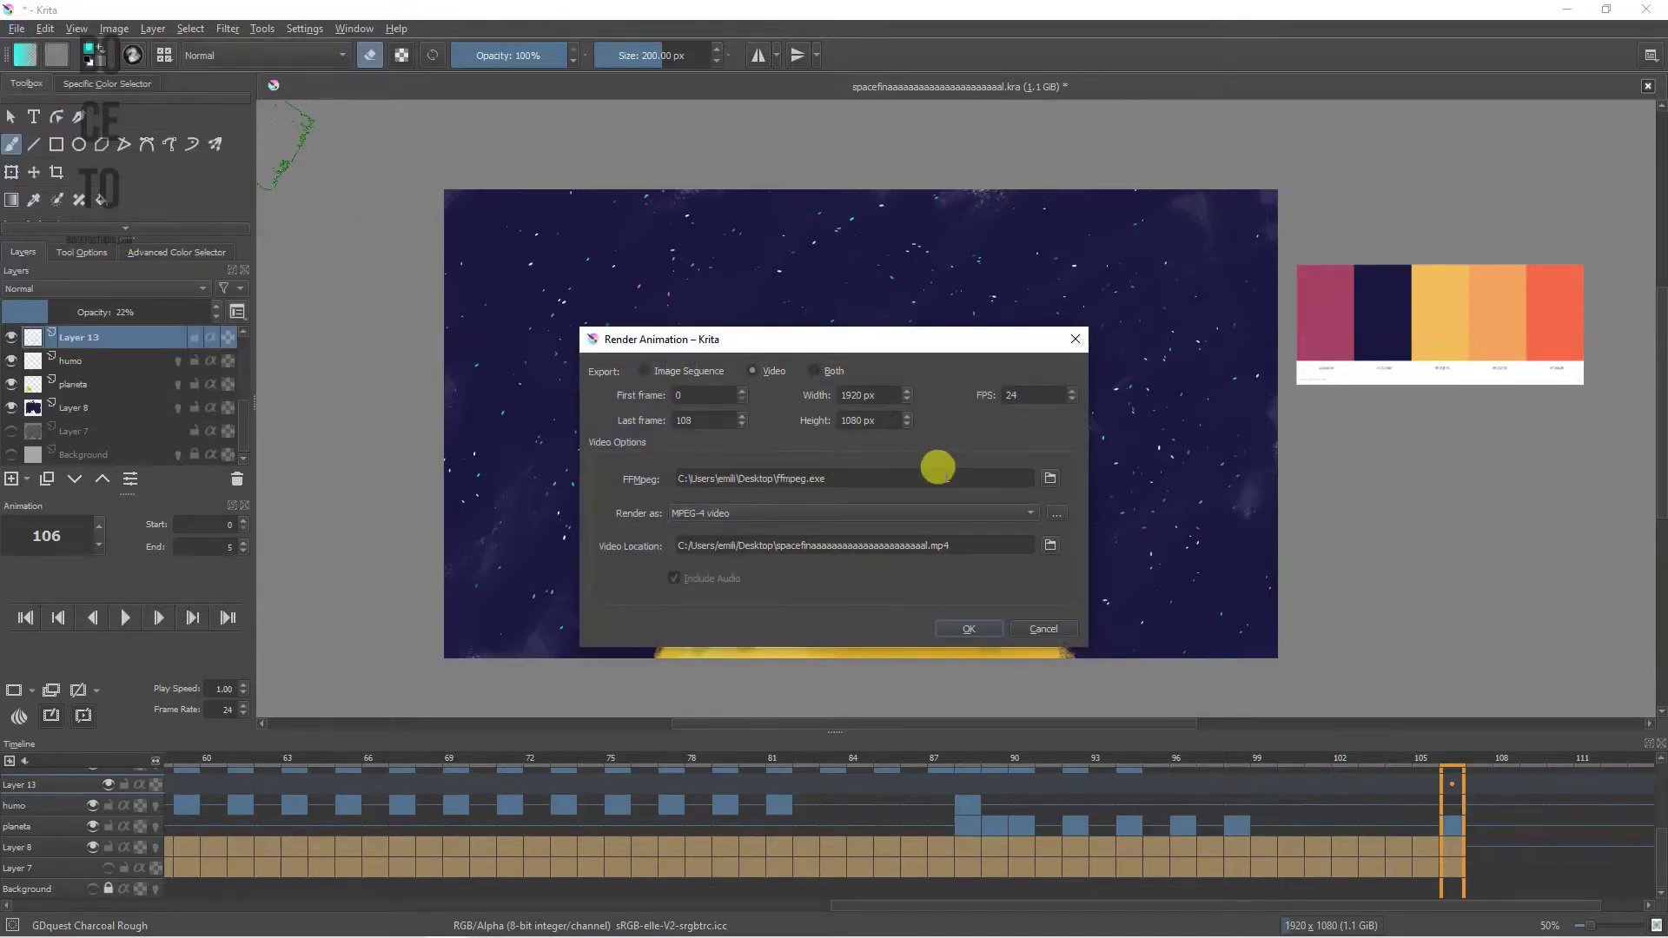
pyautogui.doubleClick(684, 421)
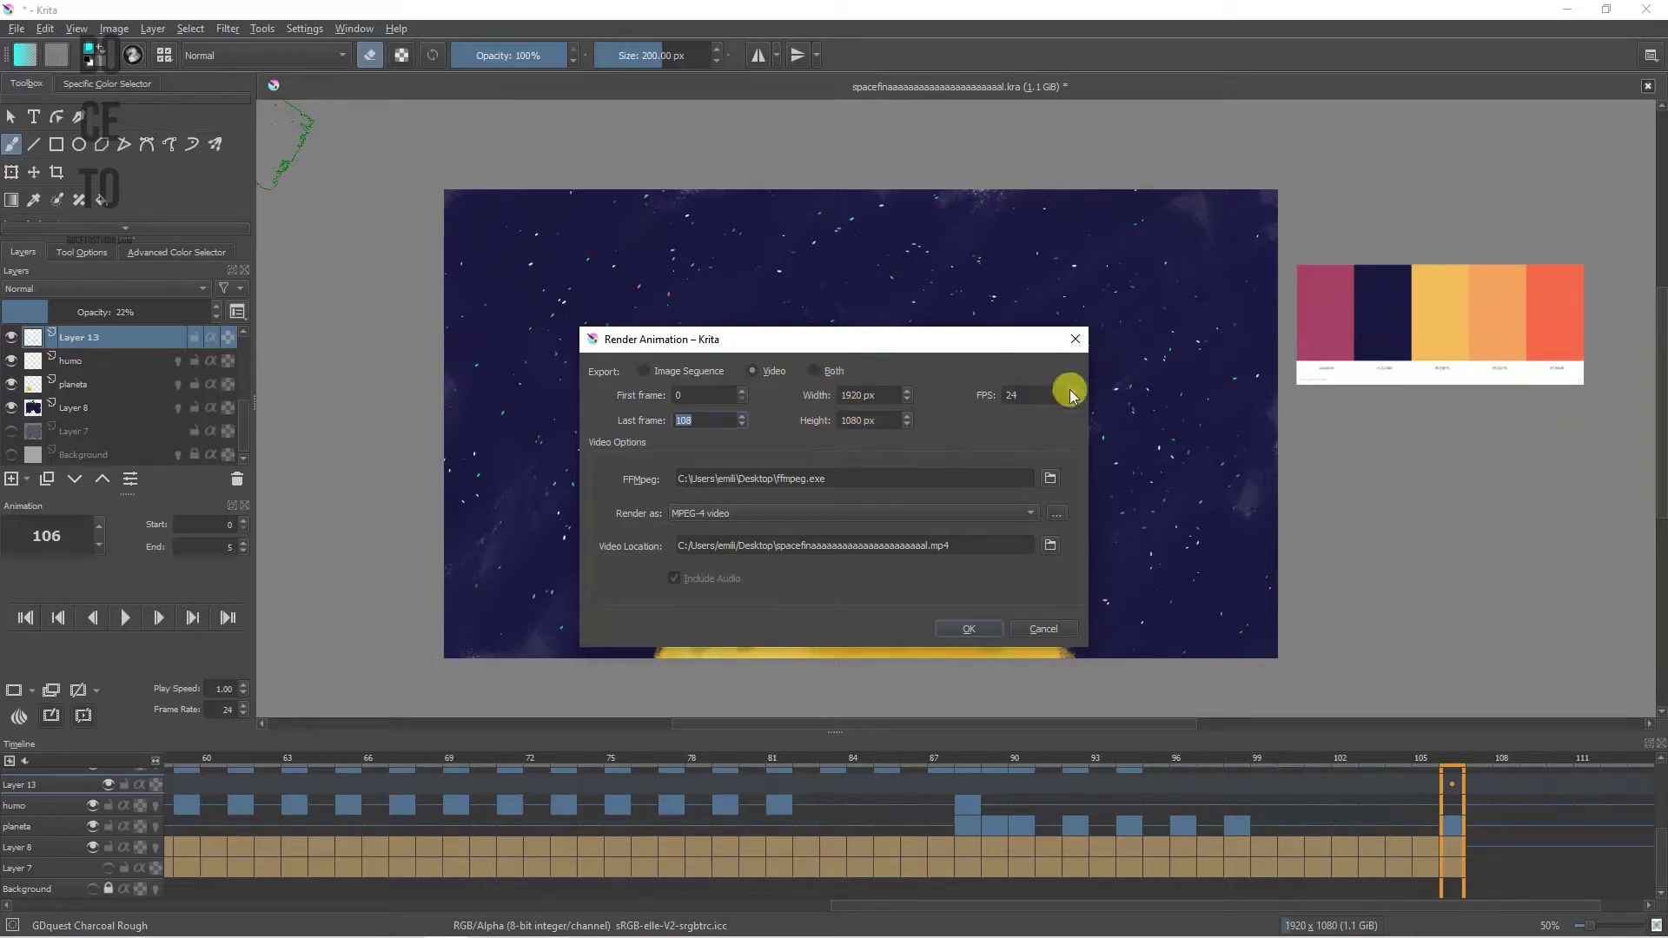
pyautogui.click(1025, 394)
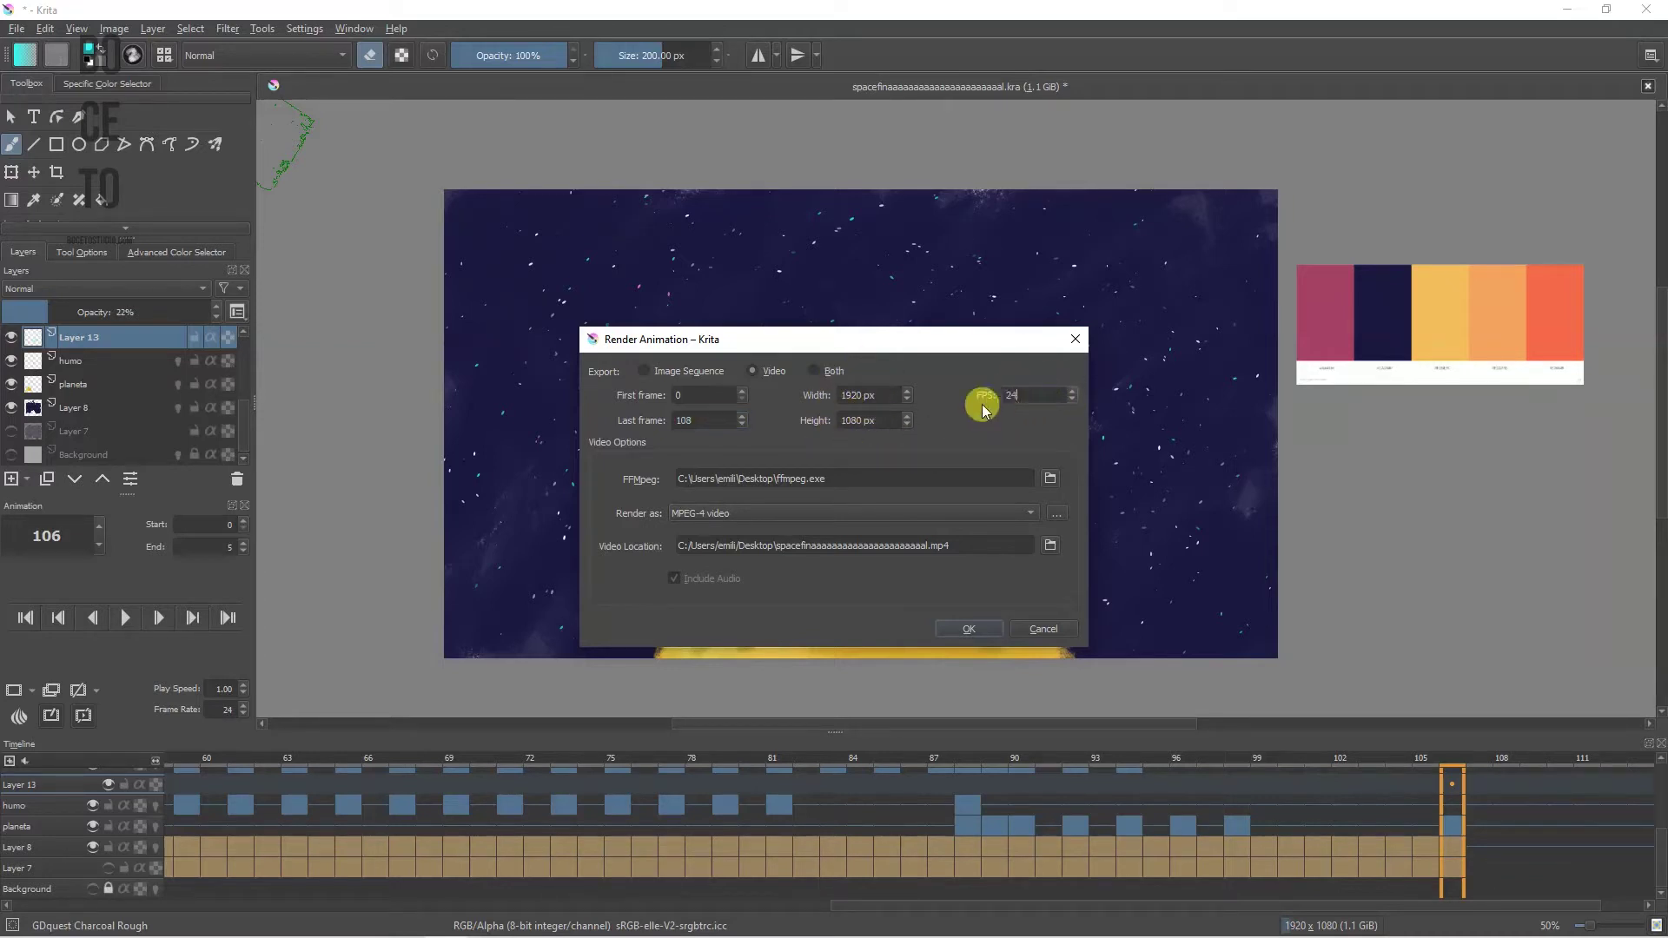
pyautogui.moveTo(1027, 394); pyautogui.dragTo(989, 395)
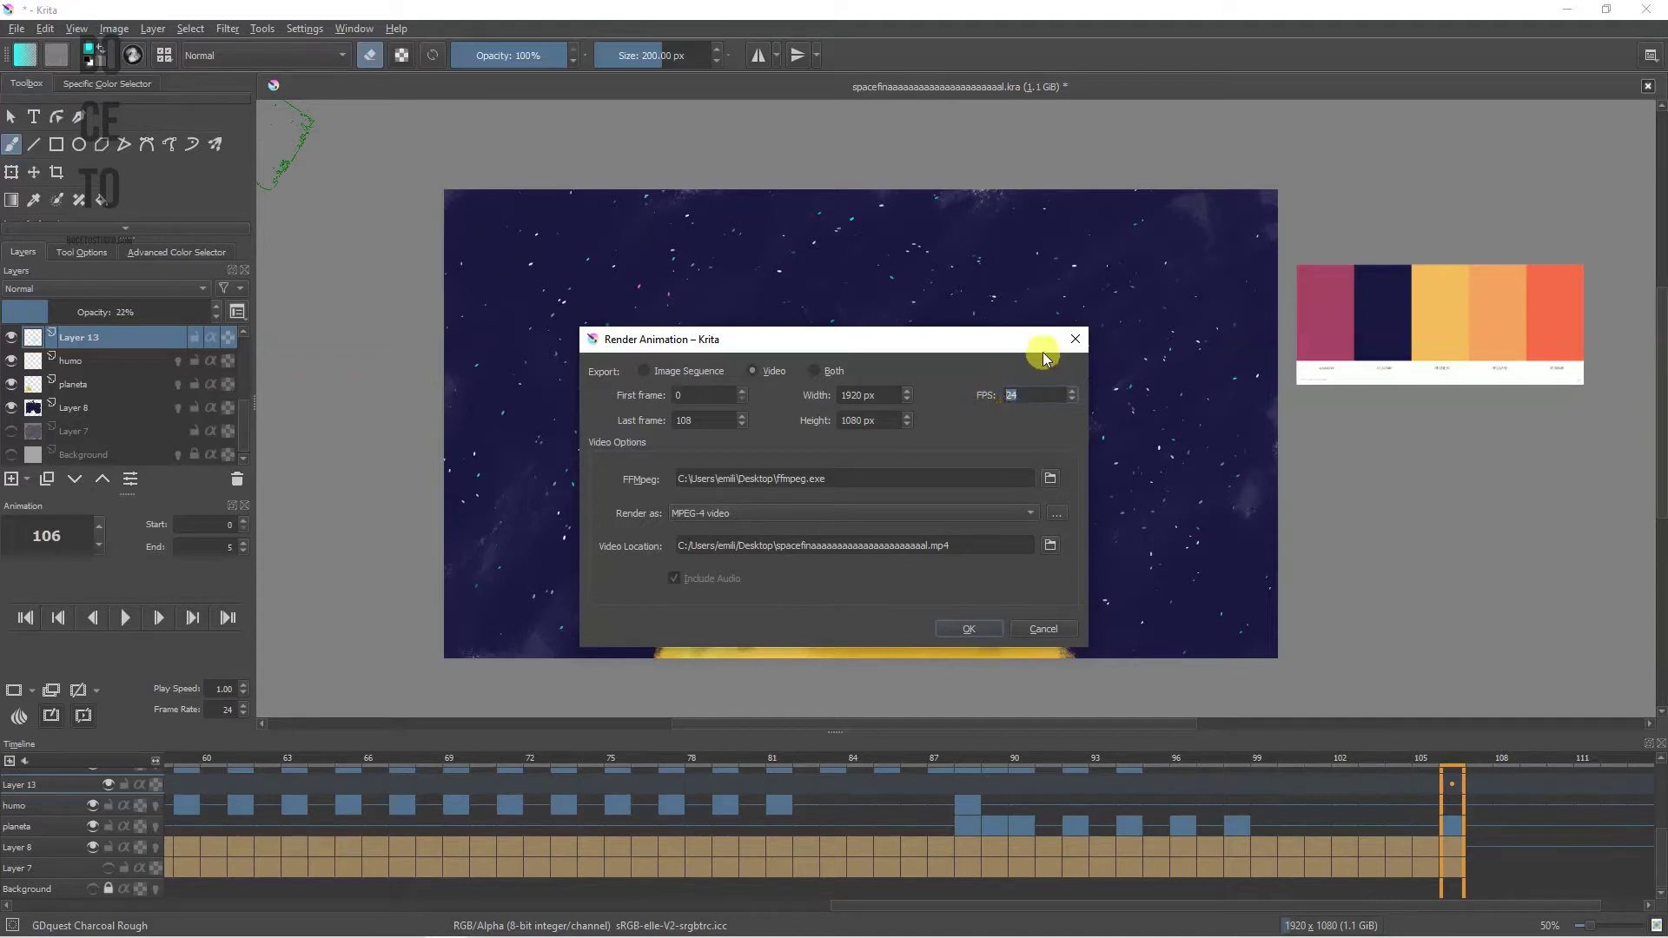
pyautogui.moveTo(1034, 340); pyautogui.dragTo(1084, 658)
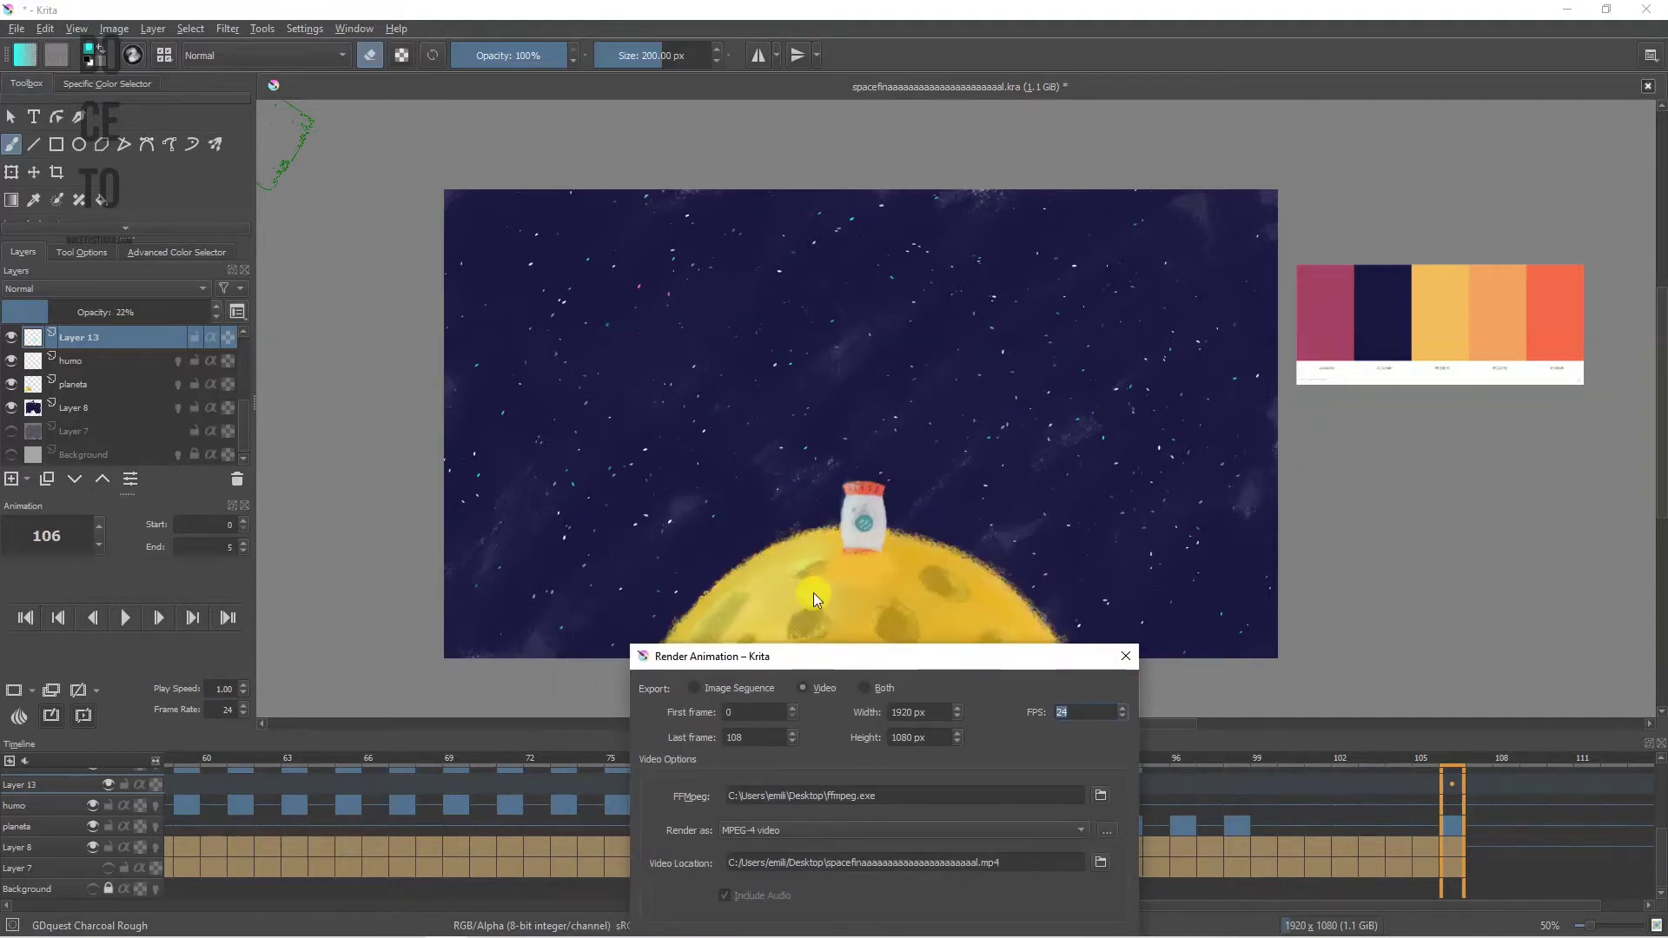
pyautogui.moveTo(895, 666); pyautogui.dragTo(845, 318)
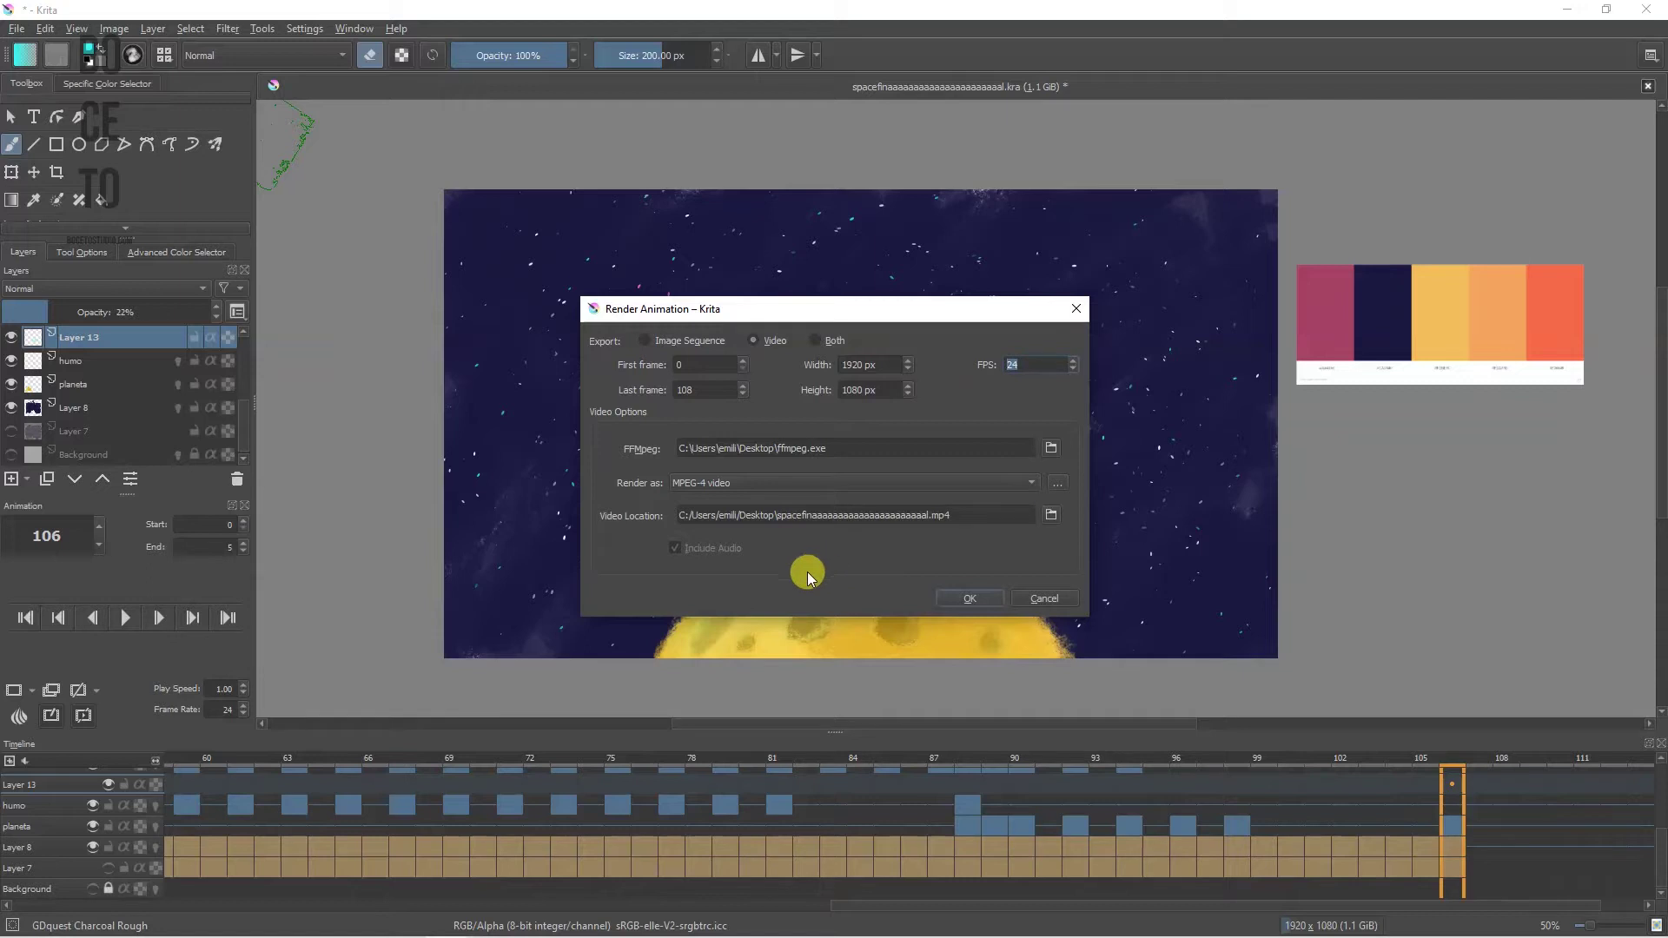
pyautogui.tripleClick(671, 450)
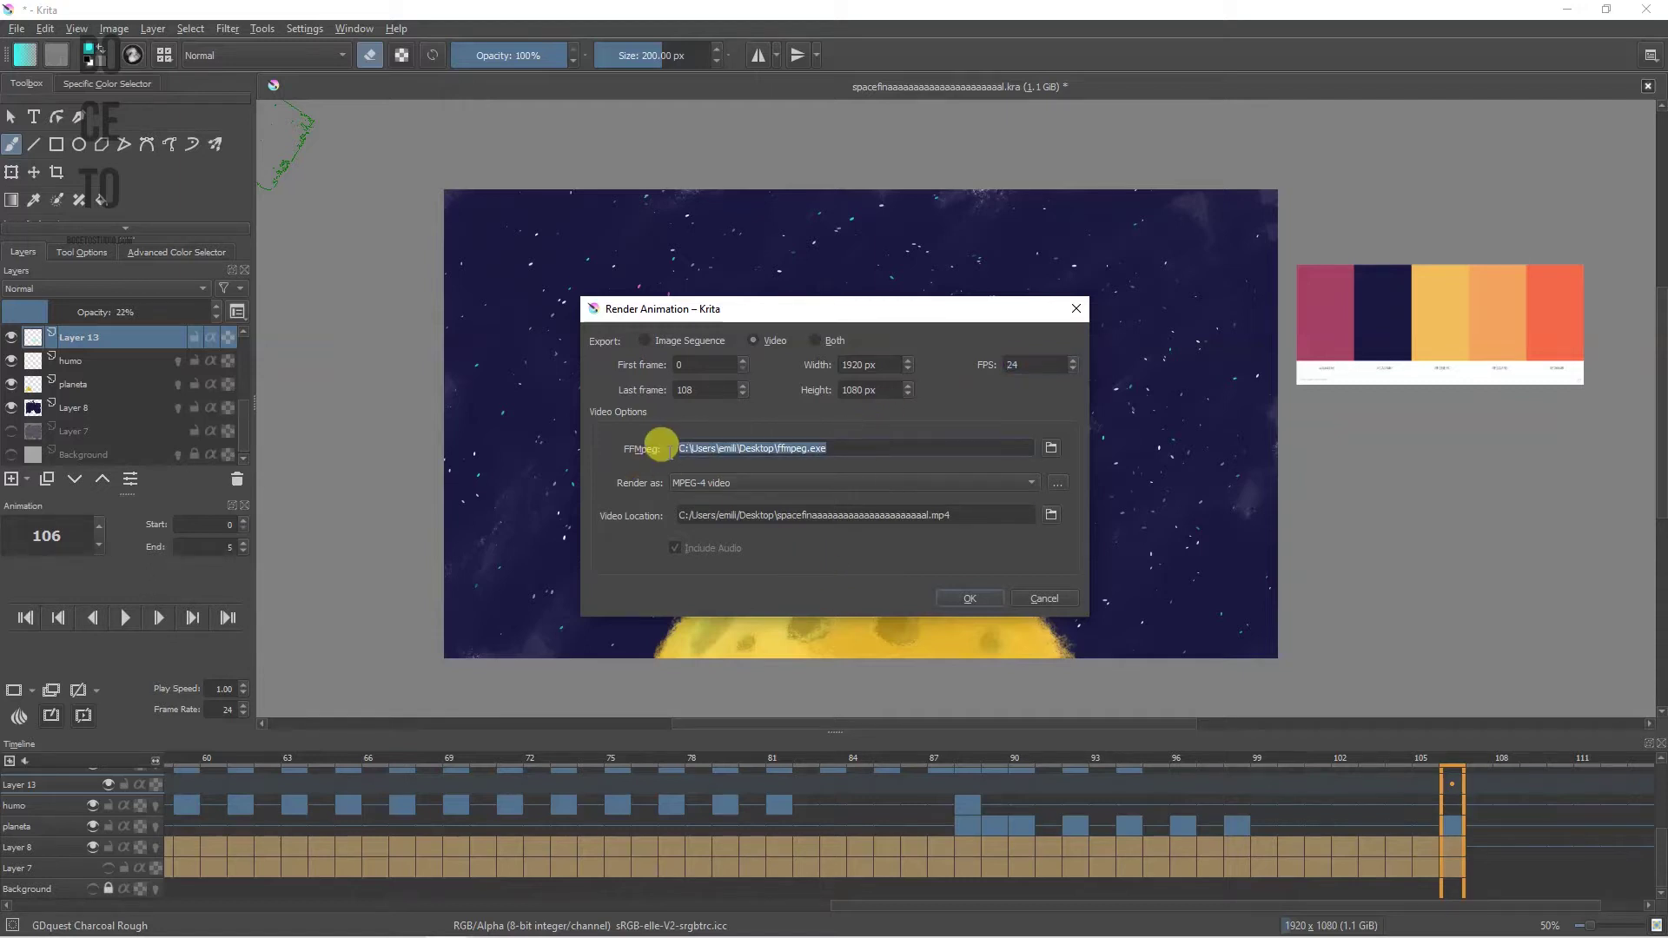
pyautogui.press('BackSpace')
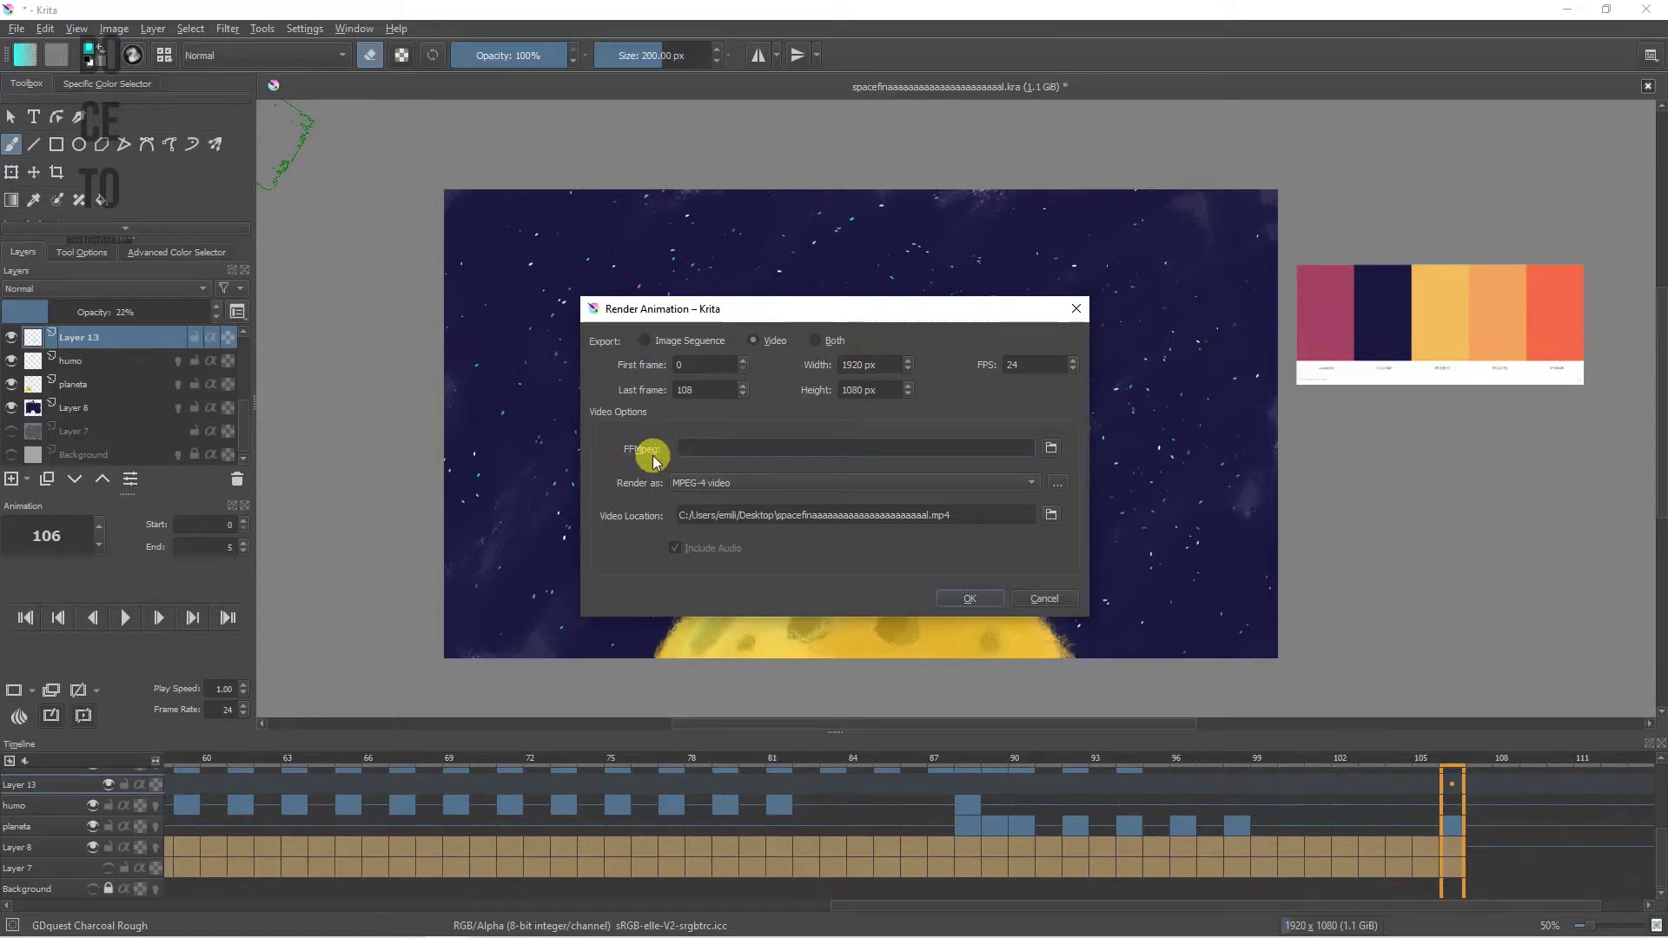
pyautogui.click(971, 597)
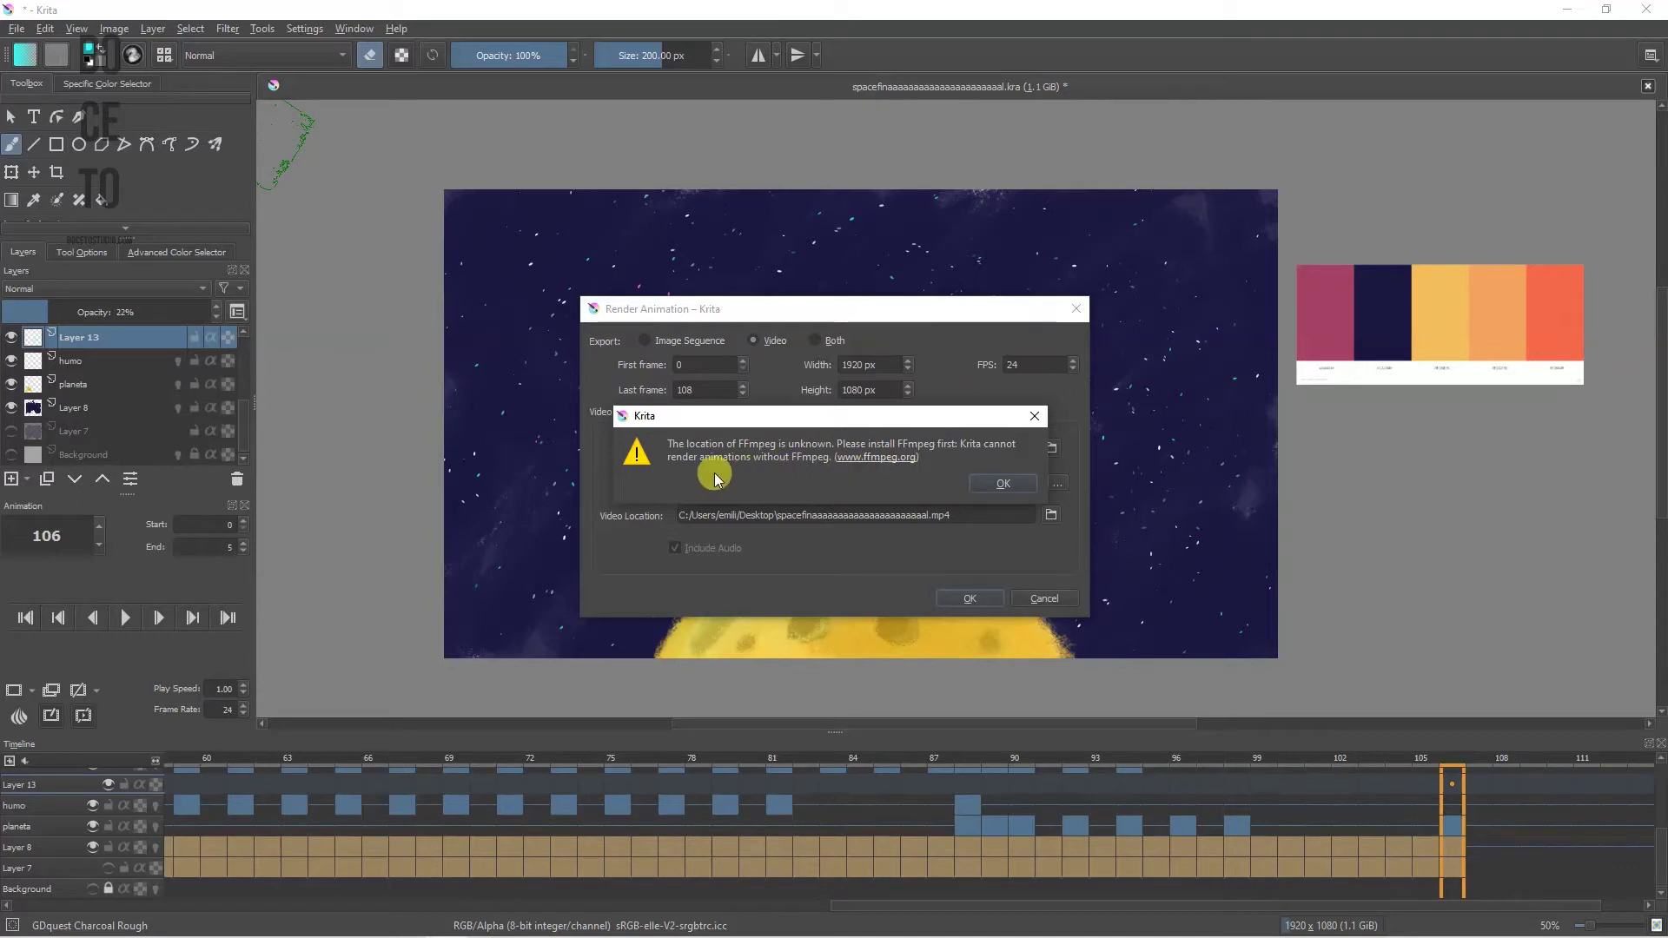
pyautogui.click(890, 469)
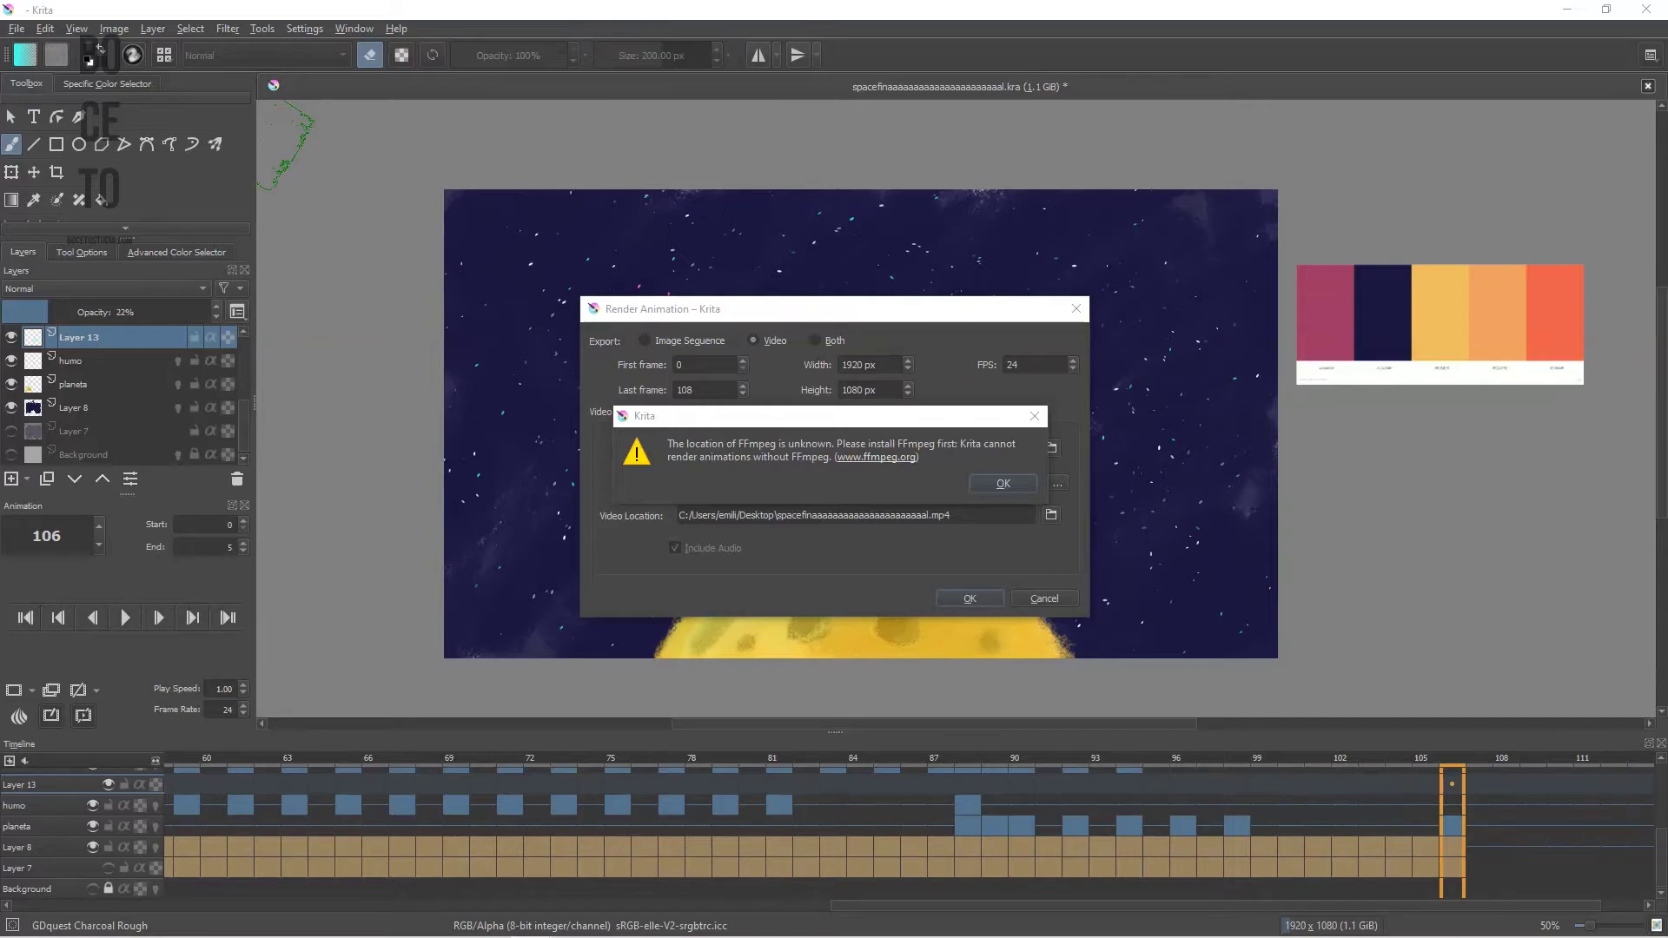
pyautogui.scroll(2, 399, 270)
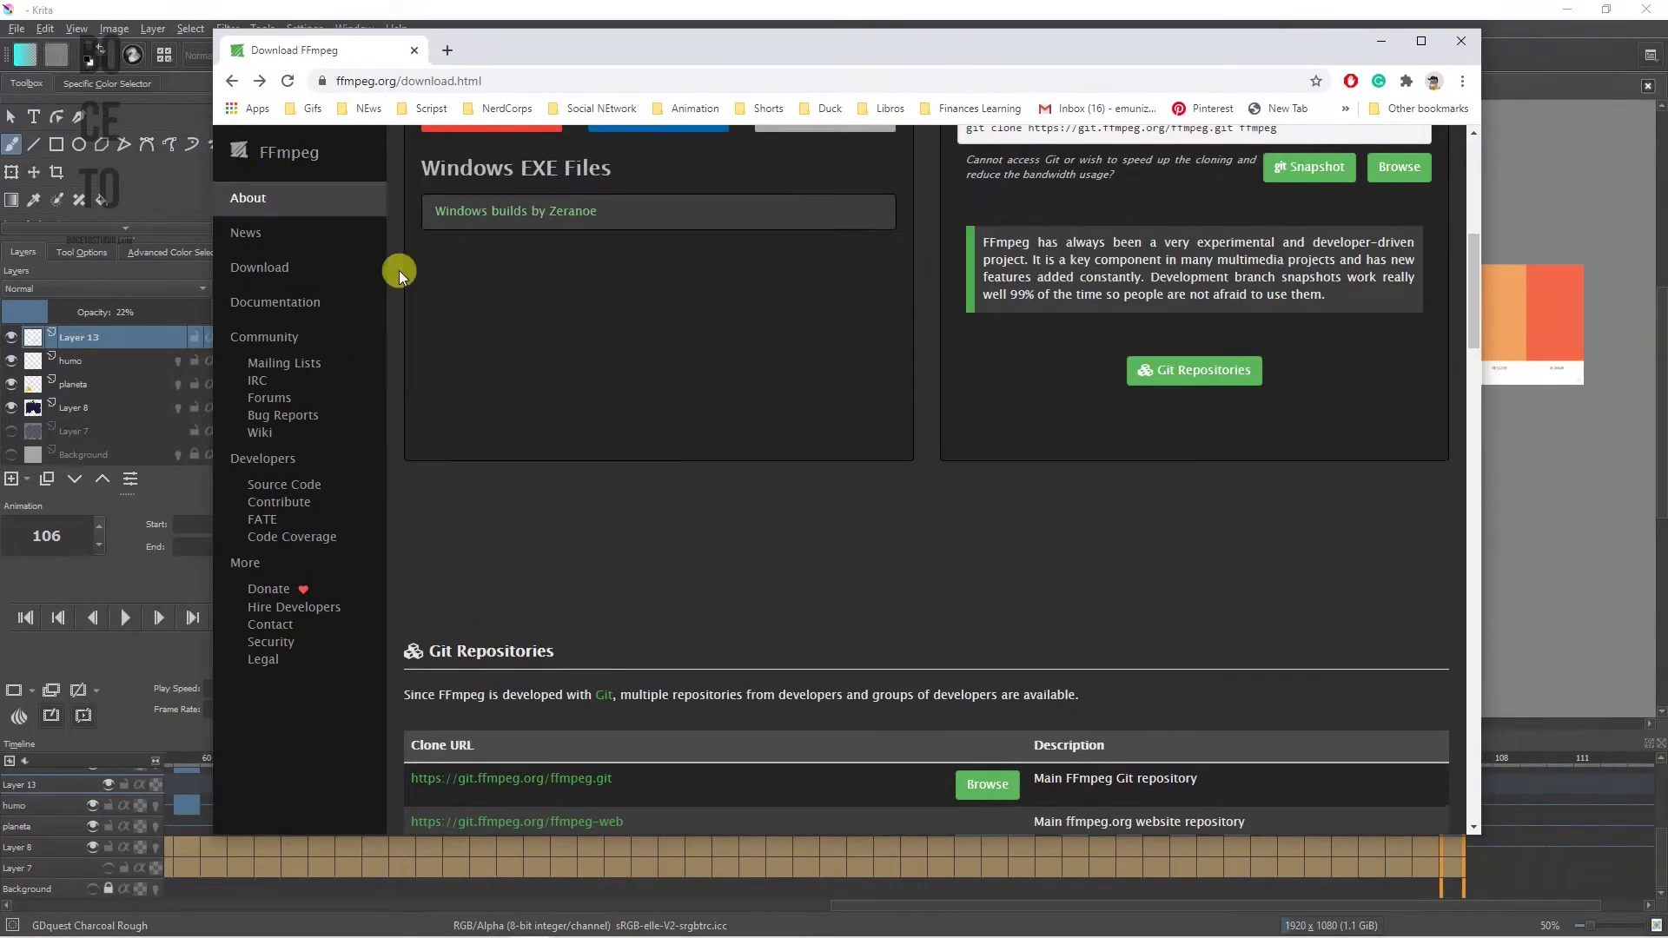
# Go back to the ffmpeg.org home page, scroll through it, then go to Download
pyautogui.scroll(7, 399, 270)
pyautogui.click(233, 80)
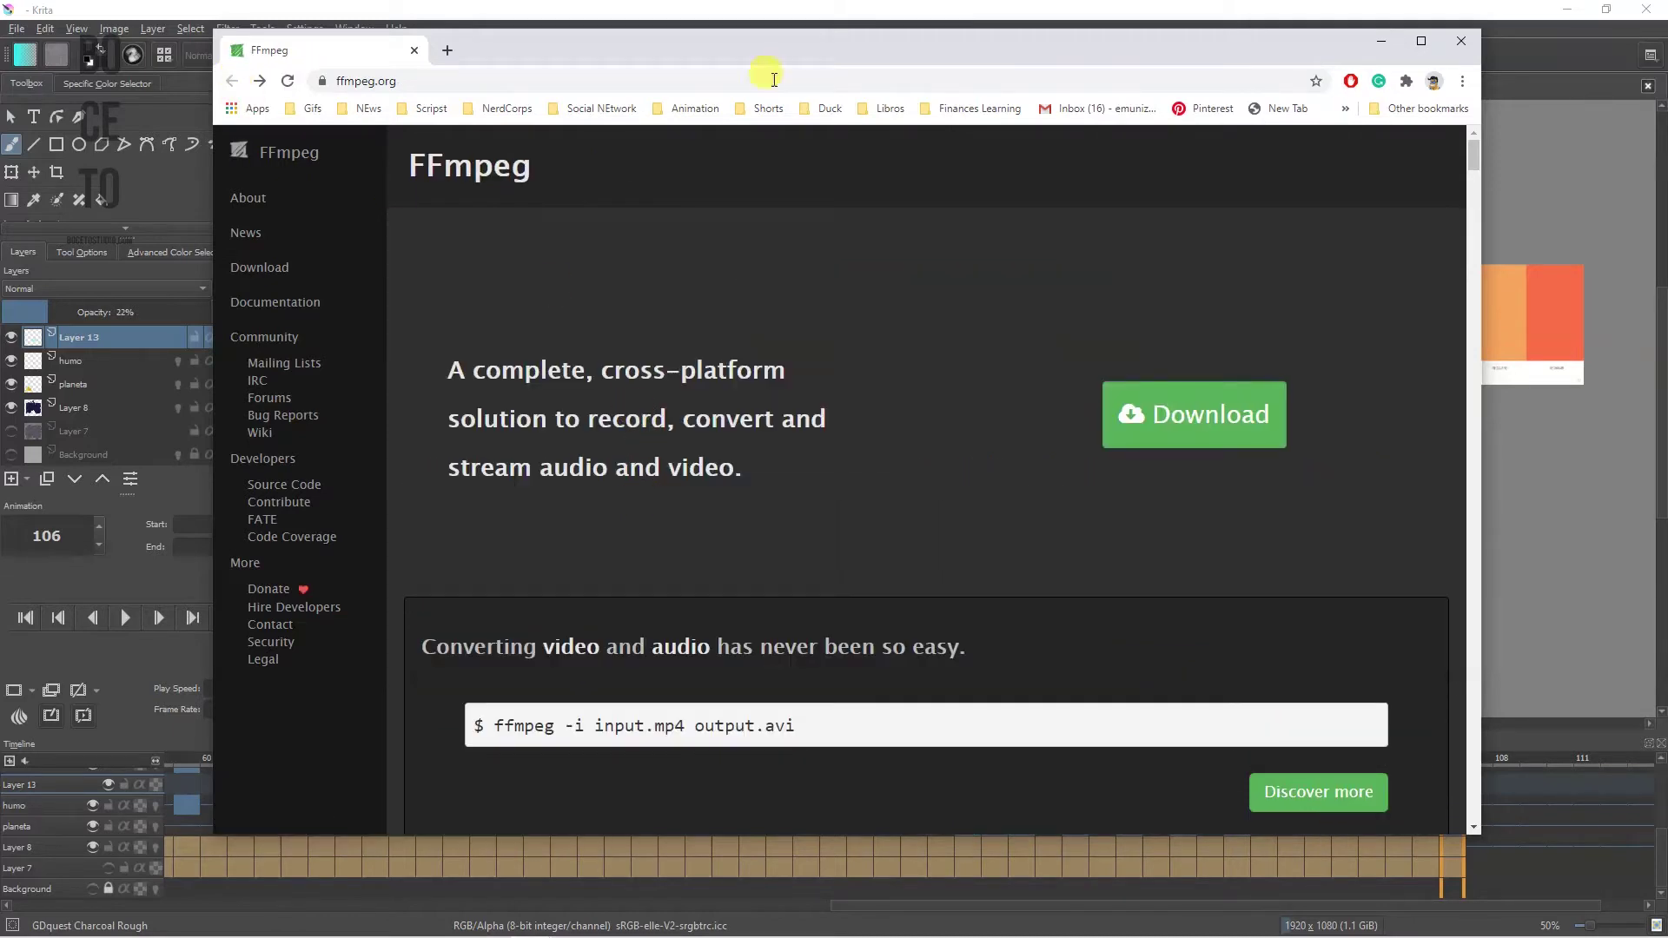
pyautogui.moveTo(779, 27); pyautogui.dragTo(751, 114)
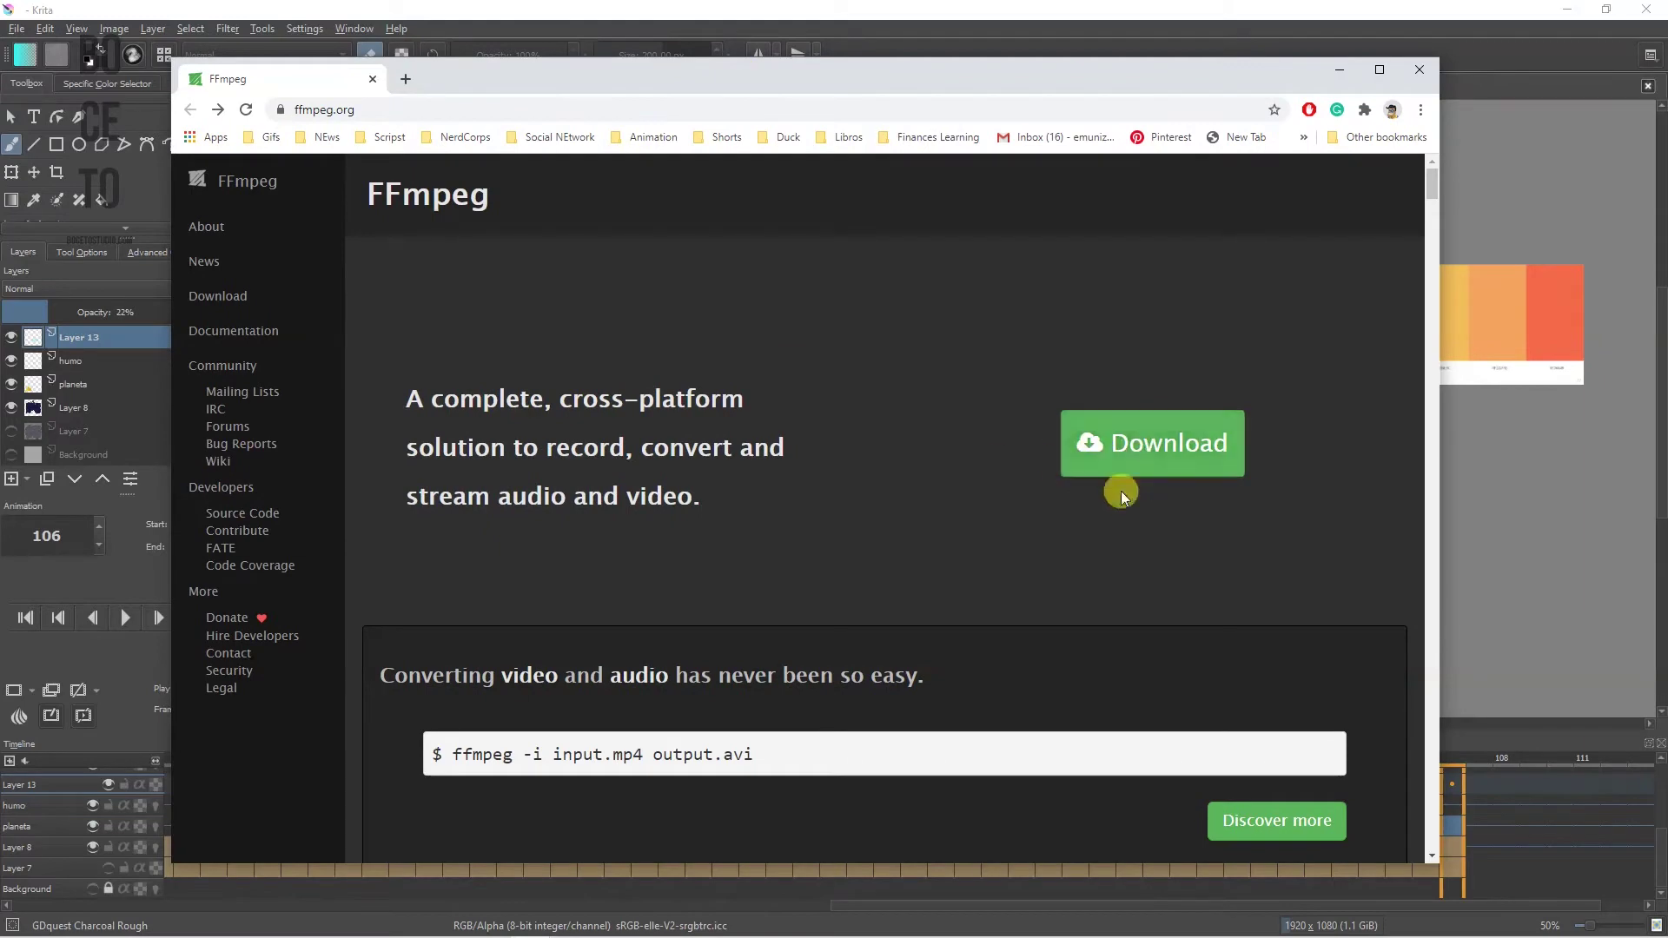
pyautogui.scroll(-2, 559, 473)
pyautogui.scroll(-5, 655, 458)
pyautogui.scroll(3, 588, 447)
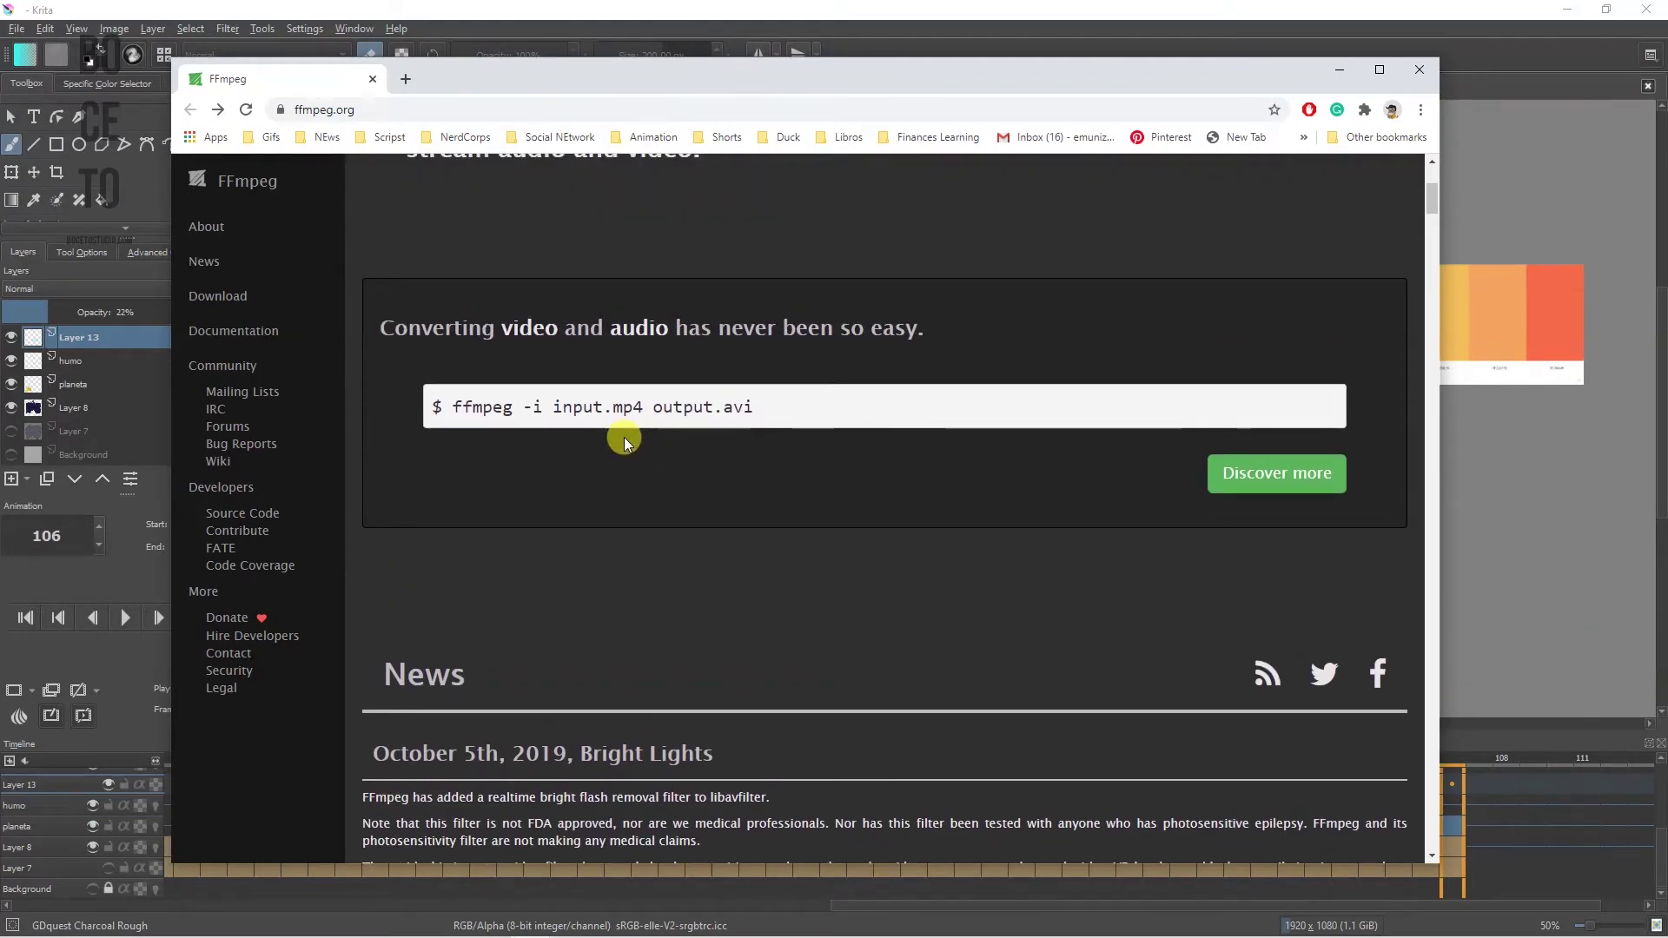
pyautogui.scroll(-1, 992, 540)
pyautogui.scroll(-3, 810, 508)
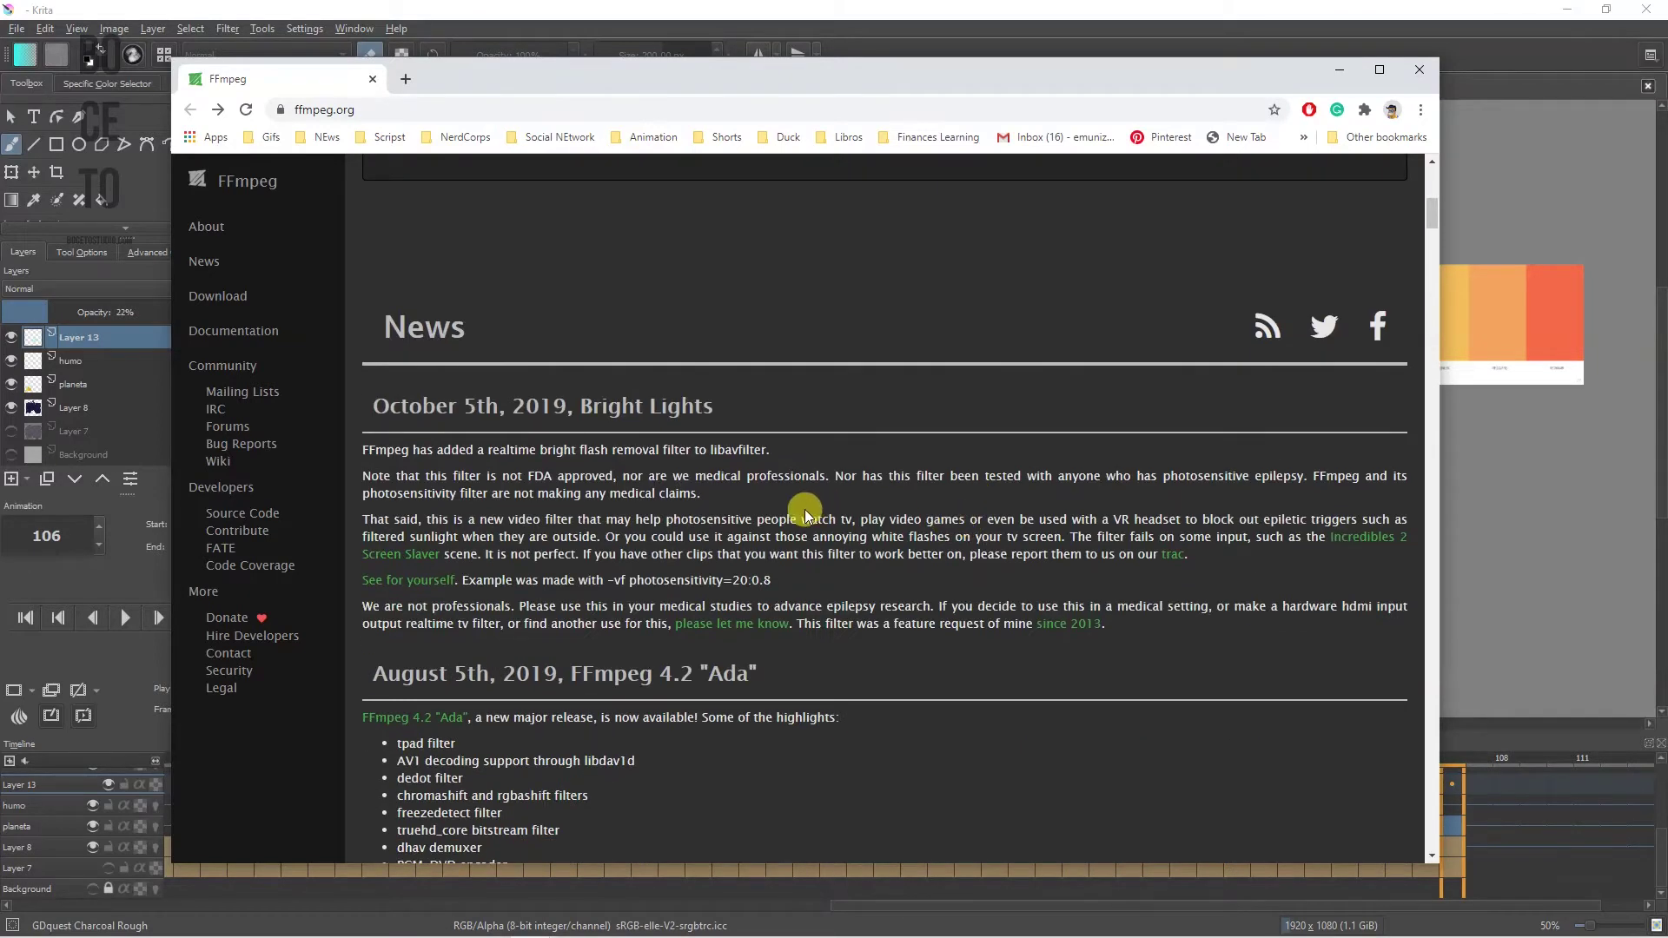
pyautogui.scroll(8, 745, 496)
pyautogui.click(1099, 442)
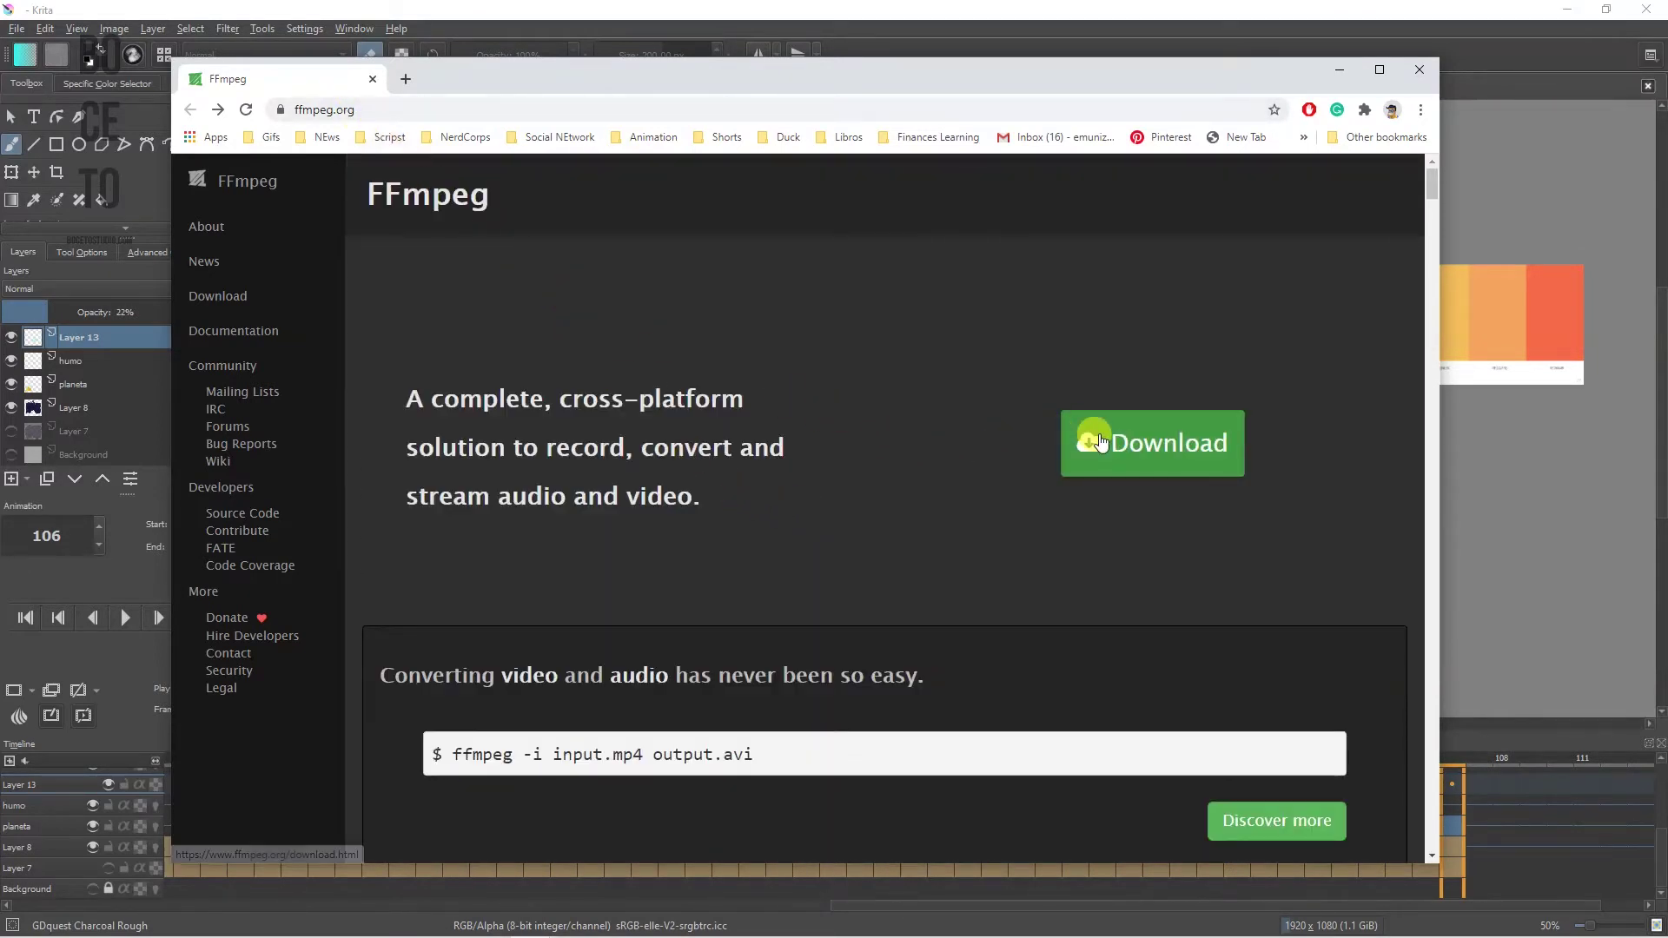
# Browse the download page's platform sections and show the Windows executable builds
pyautogui.scroll(-2, 670, 478)
pyautogui.scroll(2, 689, 440)
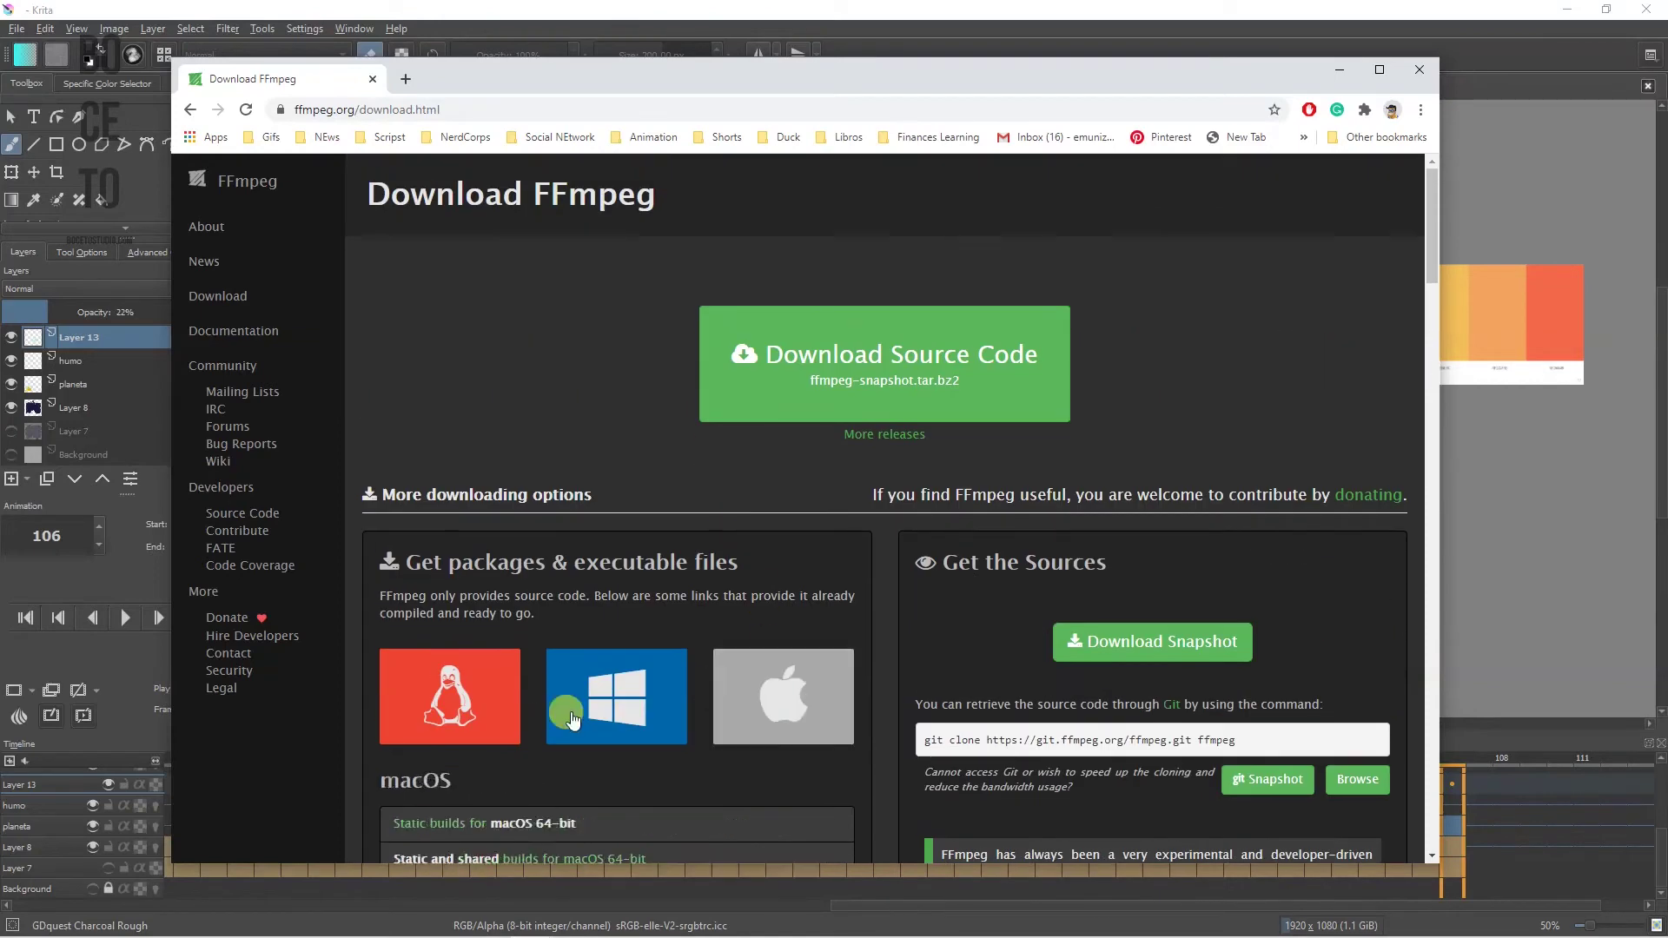
pyautogui.scroll(-1, 894, 483)
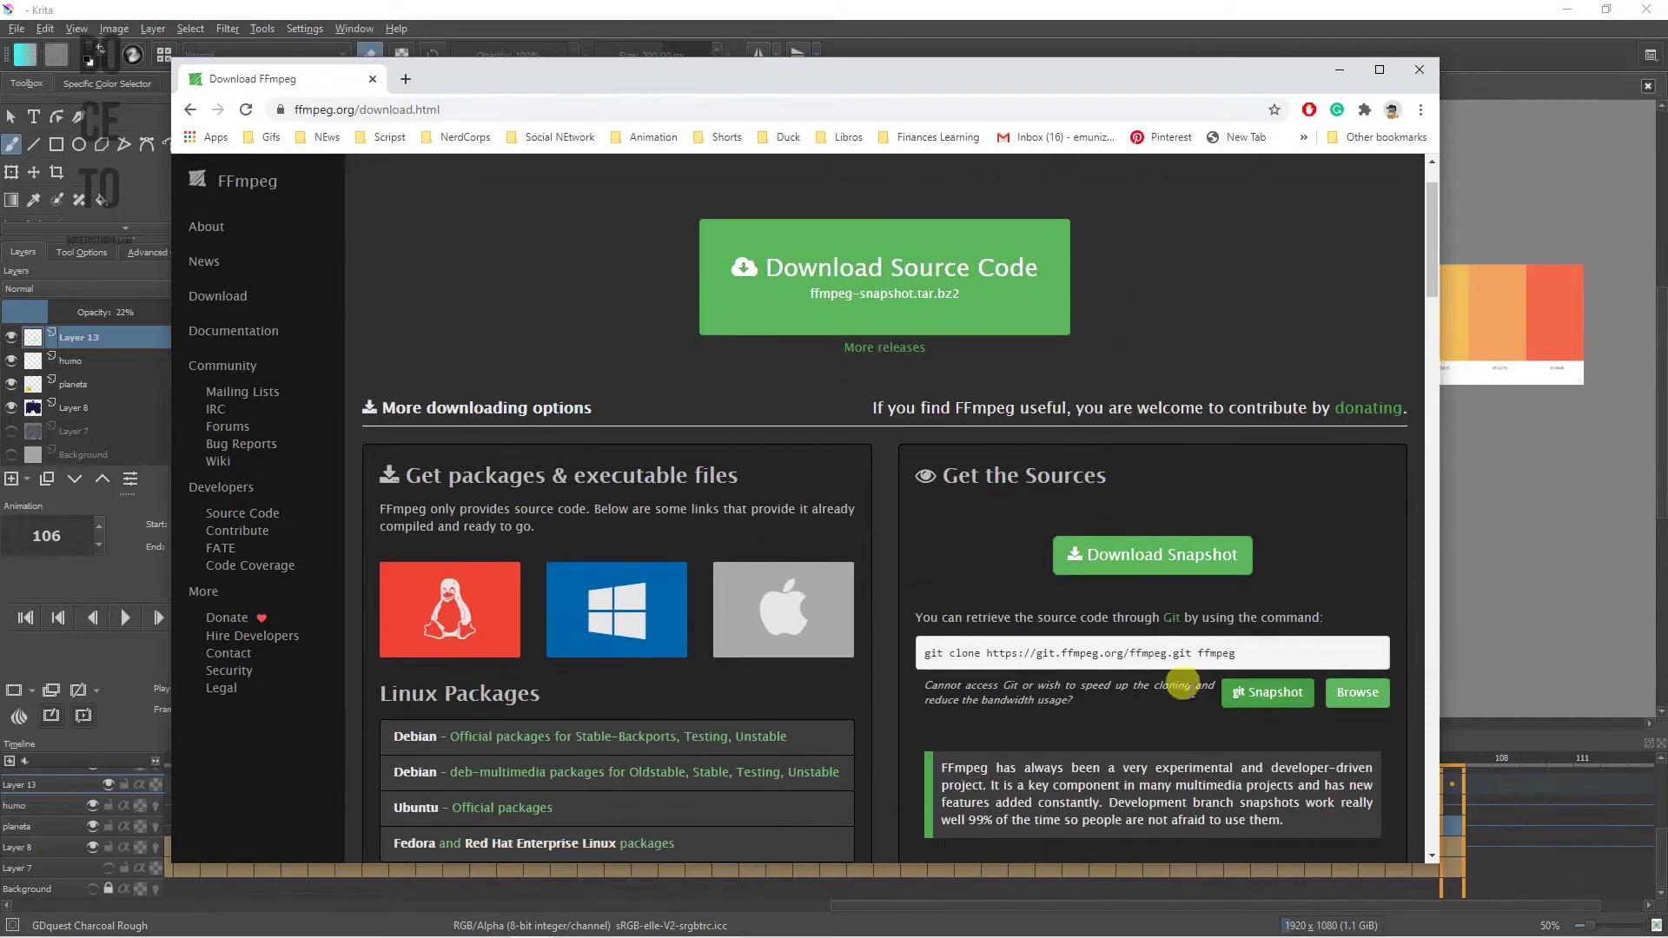
pyautogui.click(1077, 563)
pyautogui.click(782, 495)
pyautogui.click(618, 495)
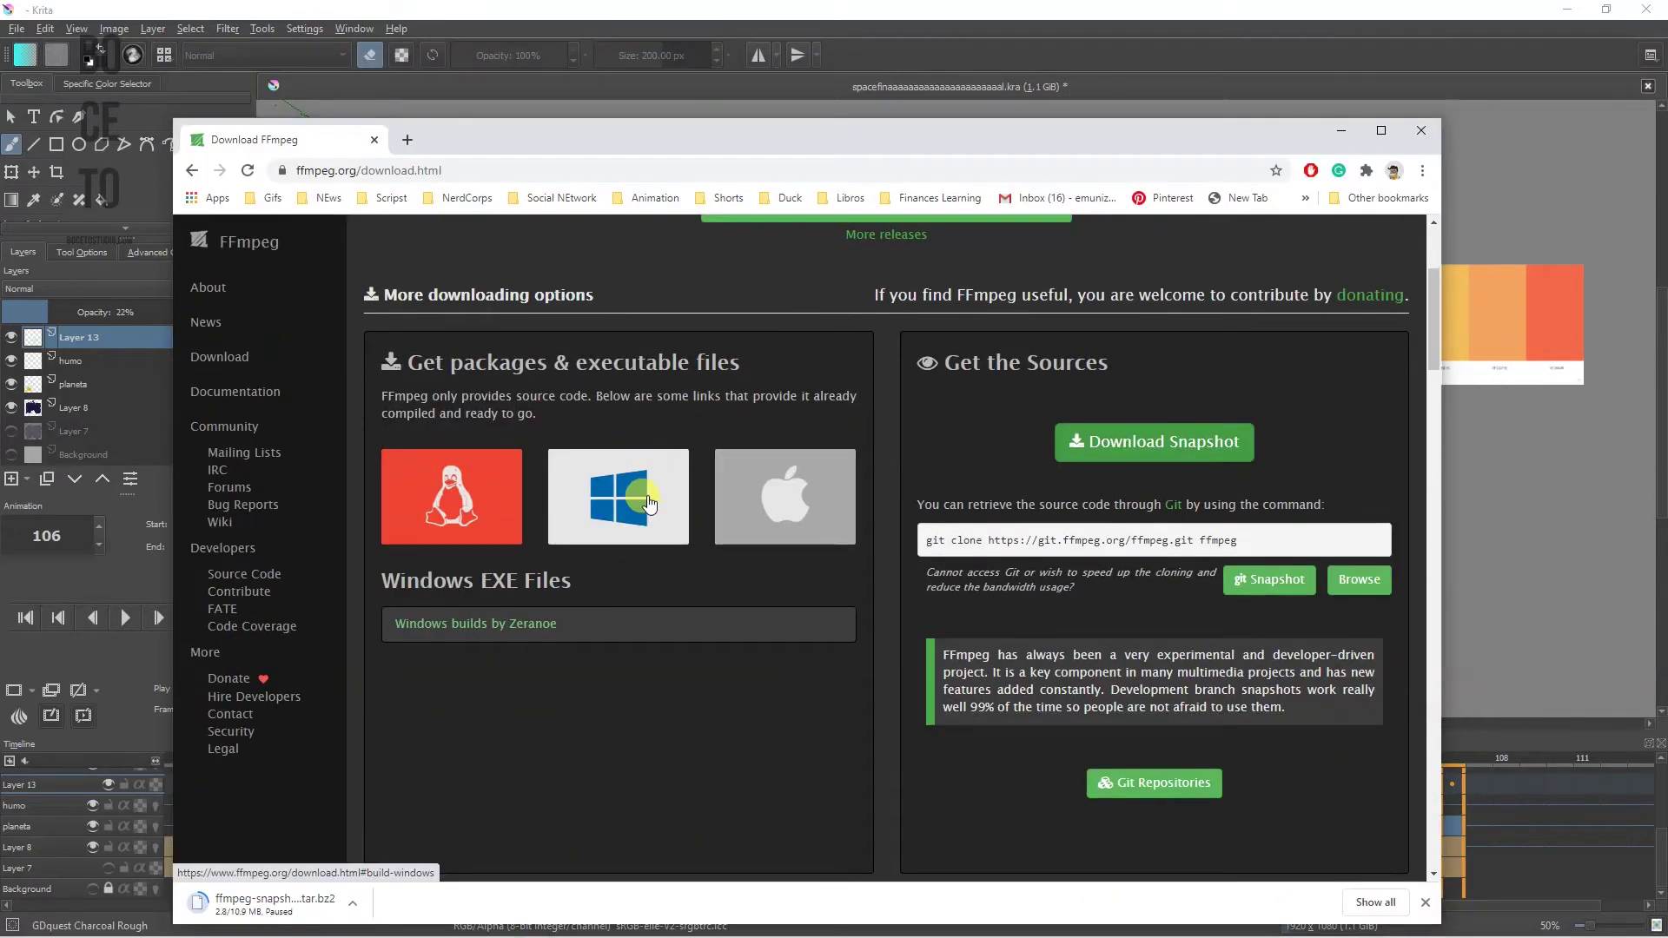
pyautogui.scroll(3, 864, 466)
pyautogui.scroll(-2, 674, 532)
pyautogui.click(662, 559)
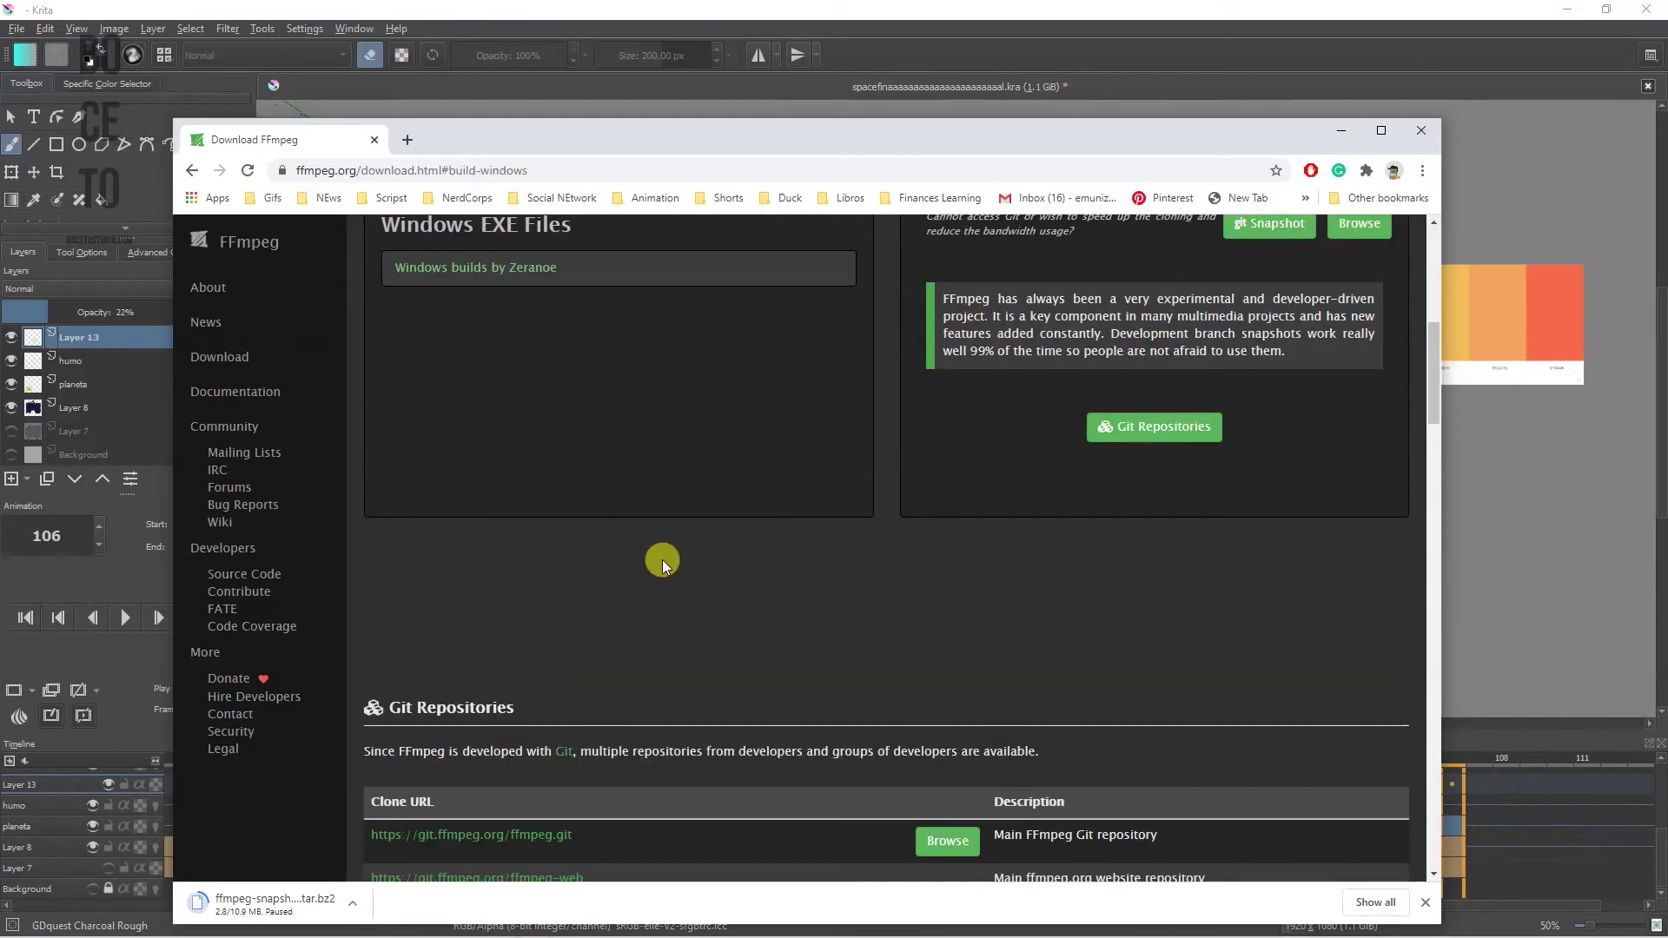
pyautogui.scroll(4, 1107, 551)
pyautogui.click(728, 517)
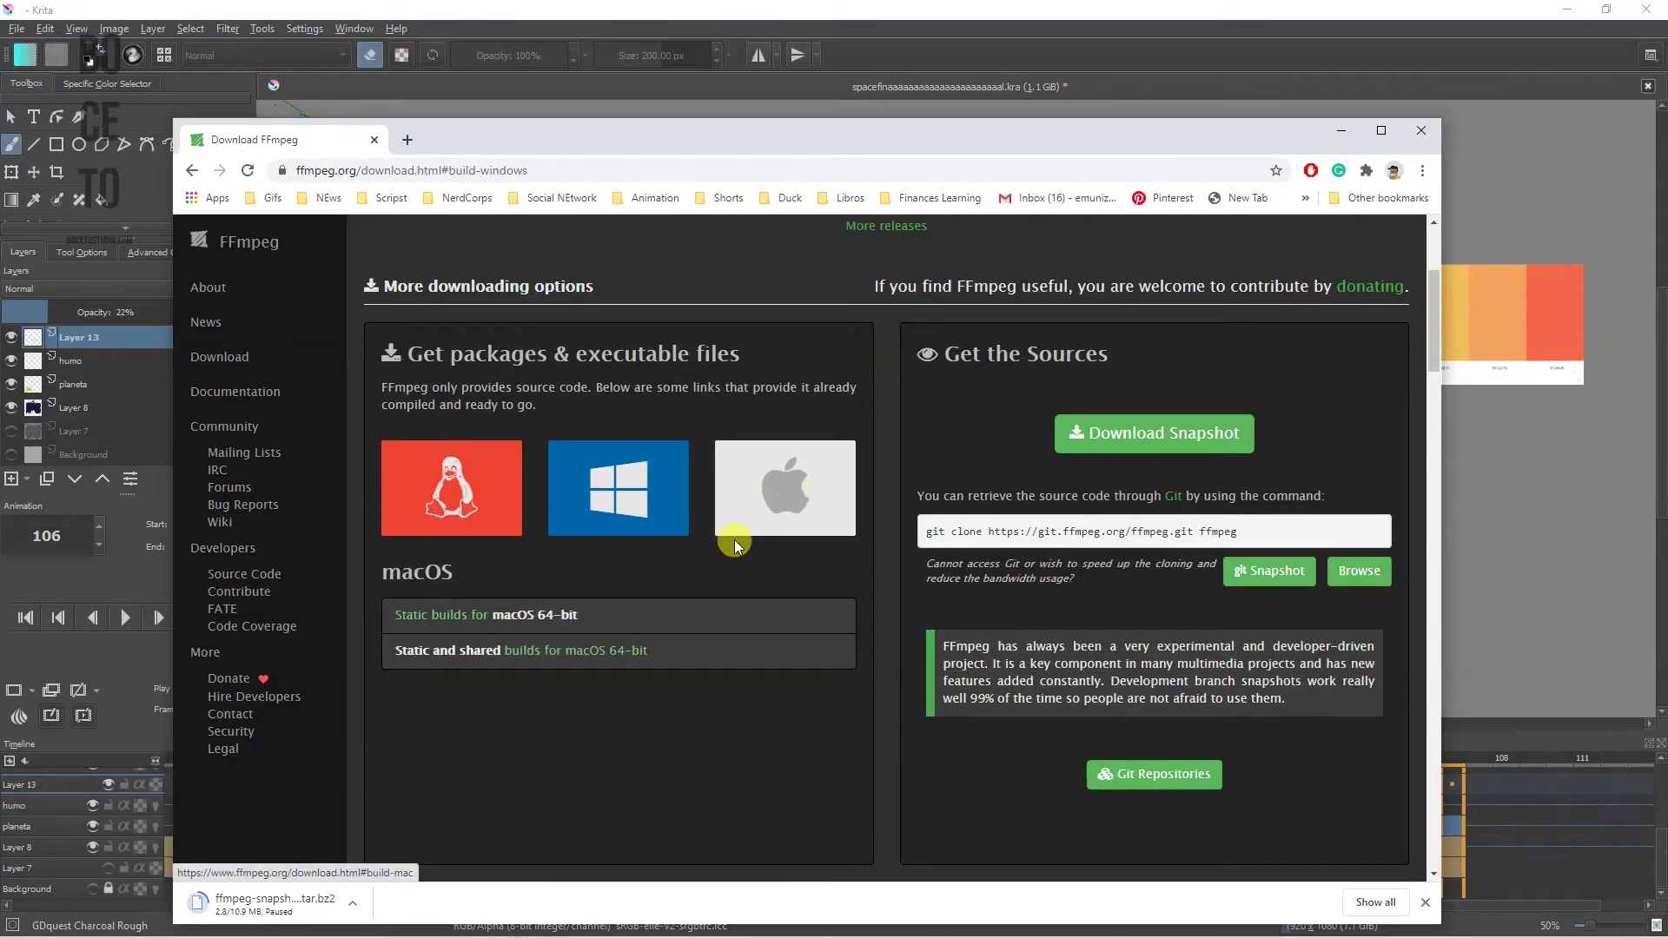
pyautogui.scroll(-2, 601, 546)
pyautogui.click(640, 339)
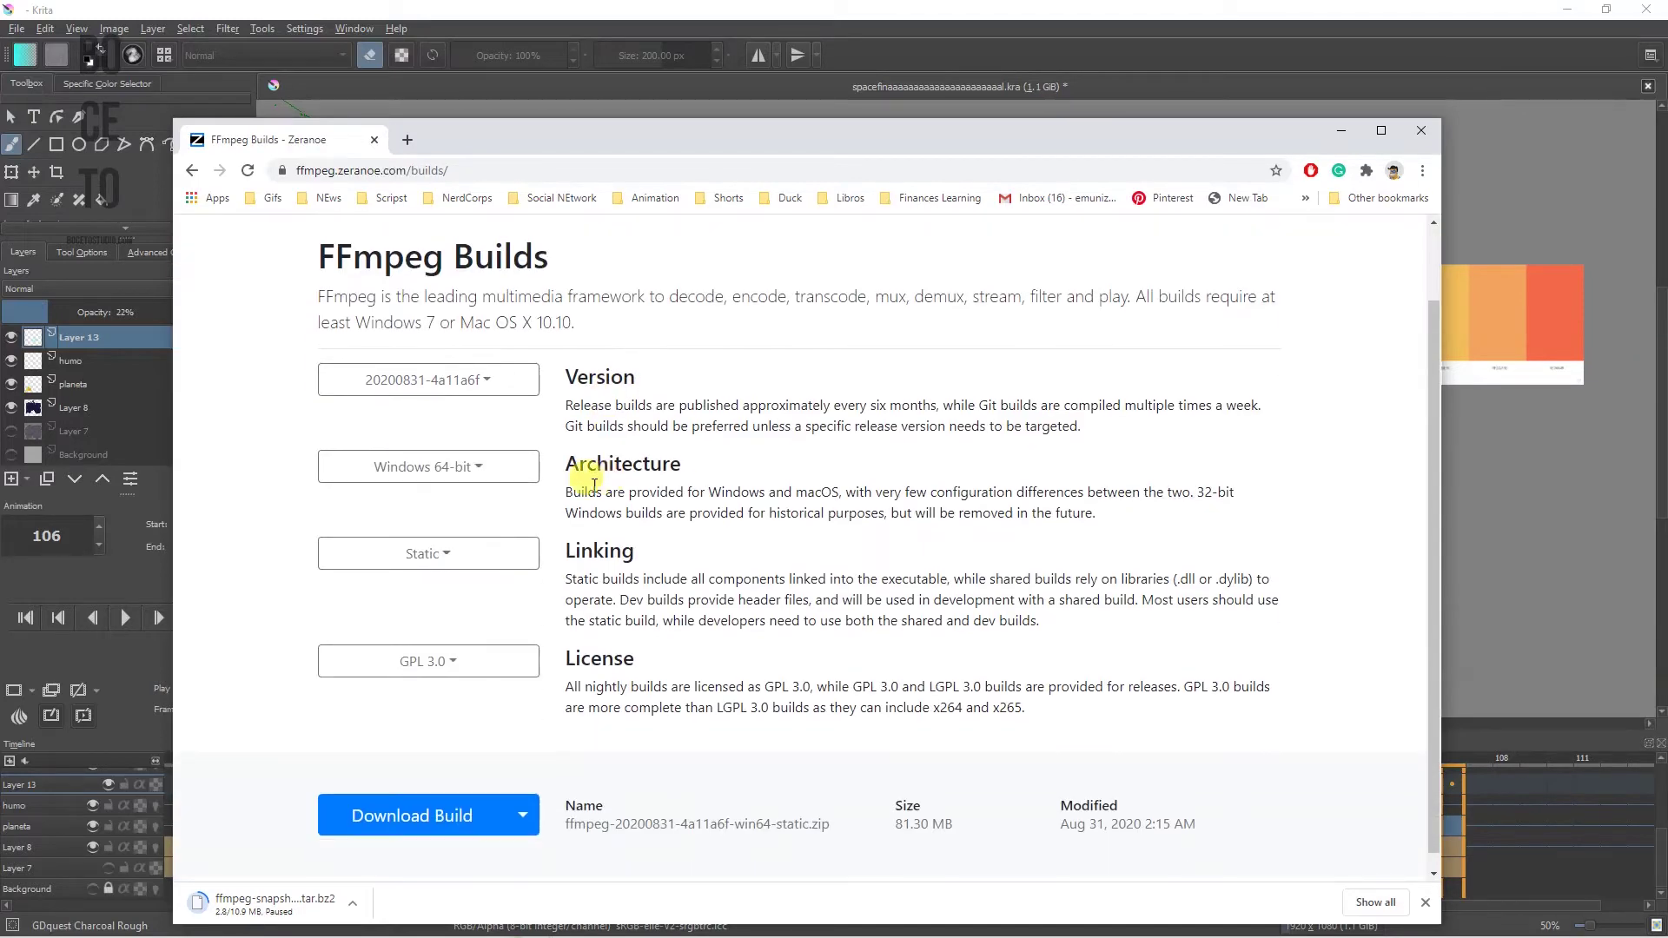
# Keep Windows 64-bit architecture, download the static build zip, and show it in Downloads
pyautogui.click(439, 473)
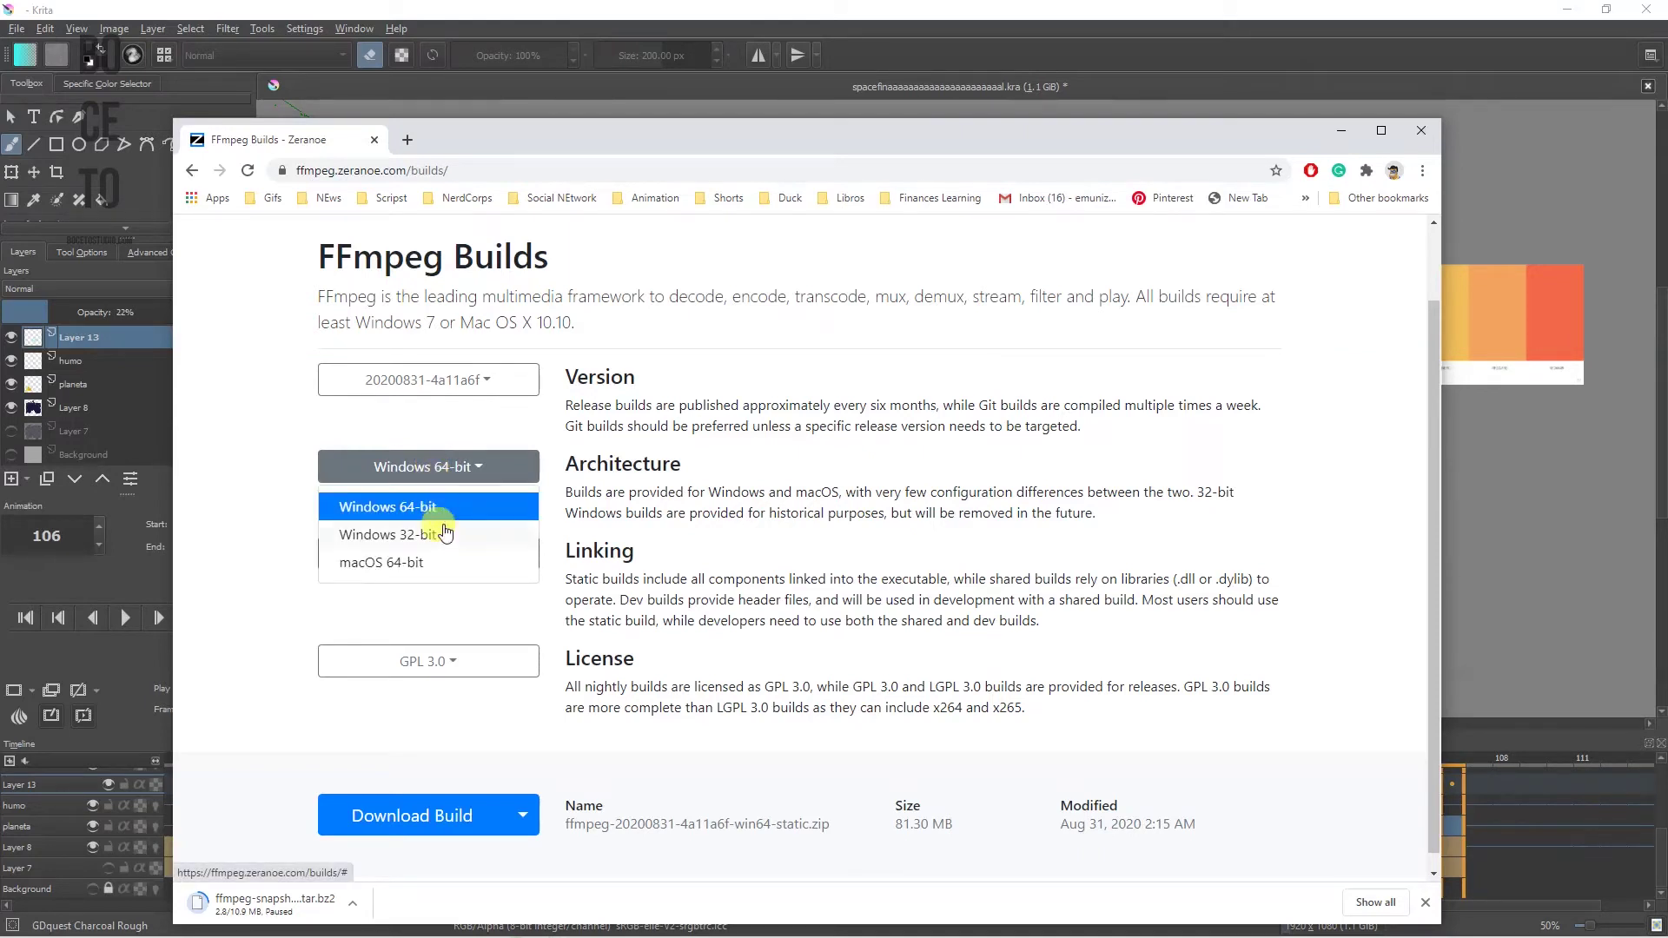
pyautogui.click(441, 513)
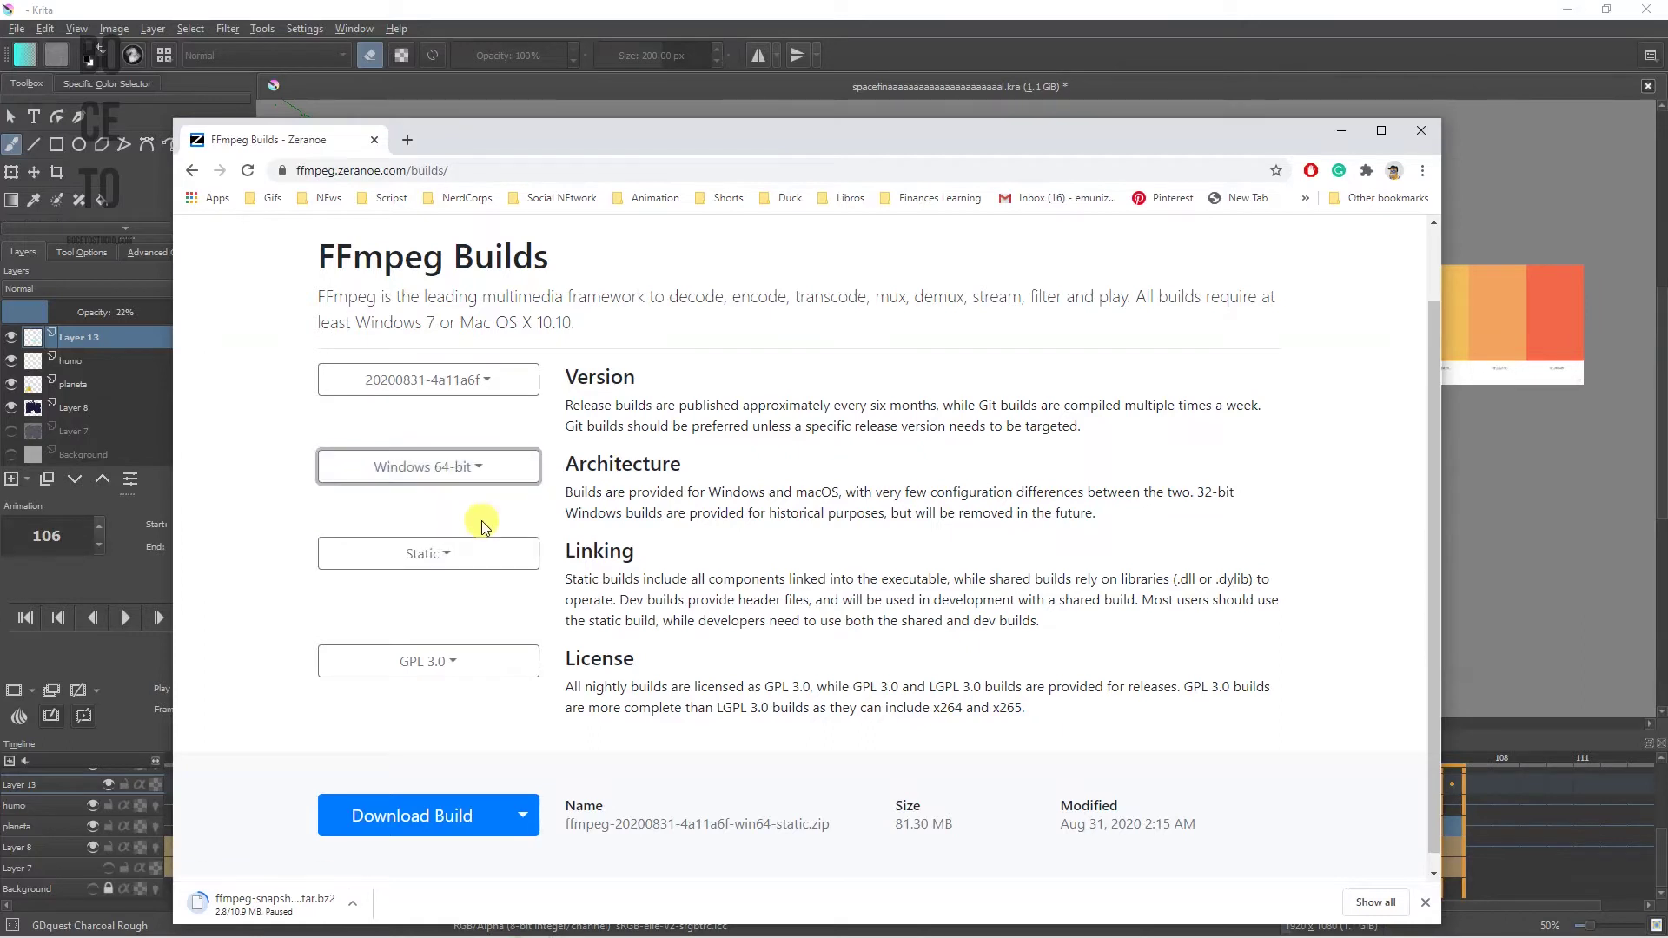
pyautogui.scroll(-1, 451, 782)
pyautogui.click(451, 804)
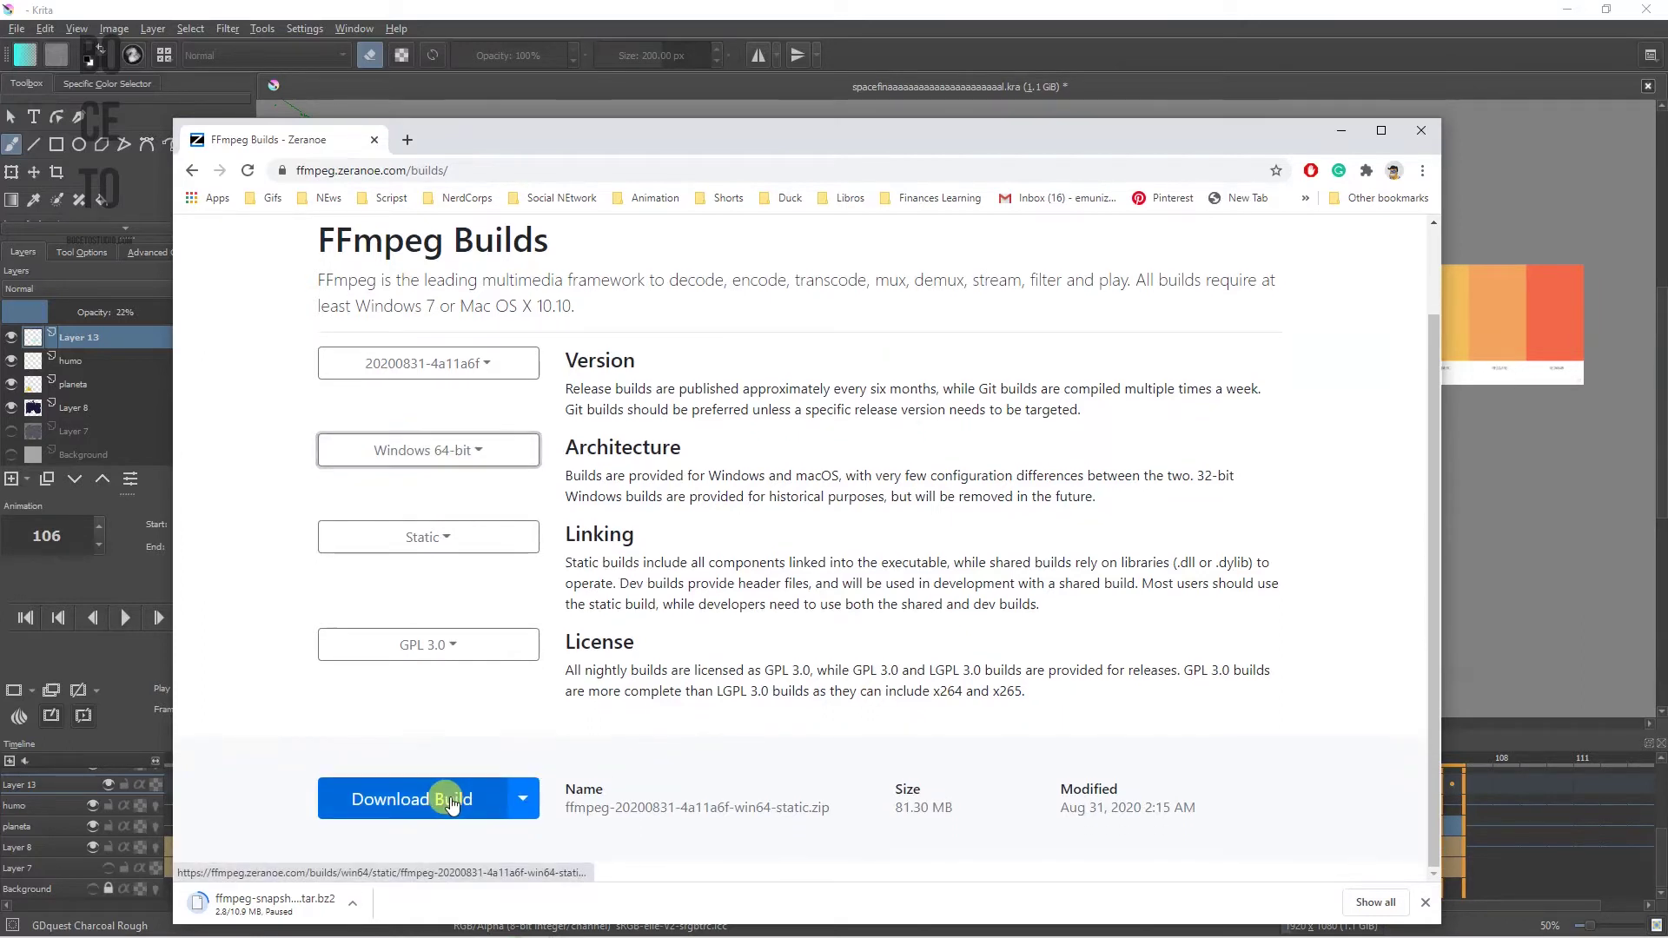
pyautogui.click(451, 805)
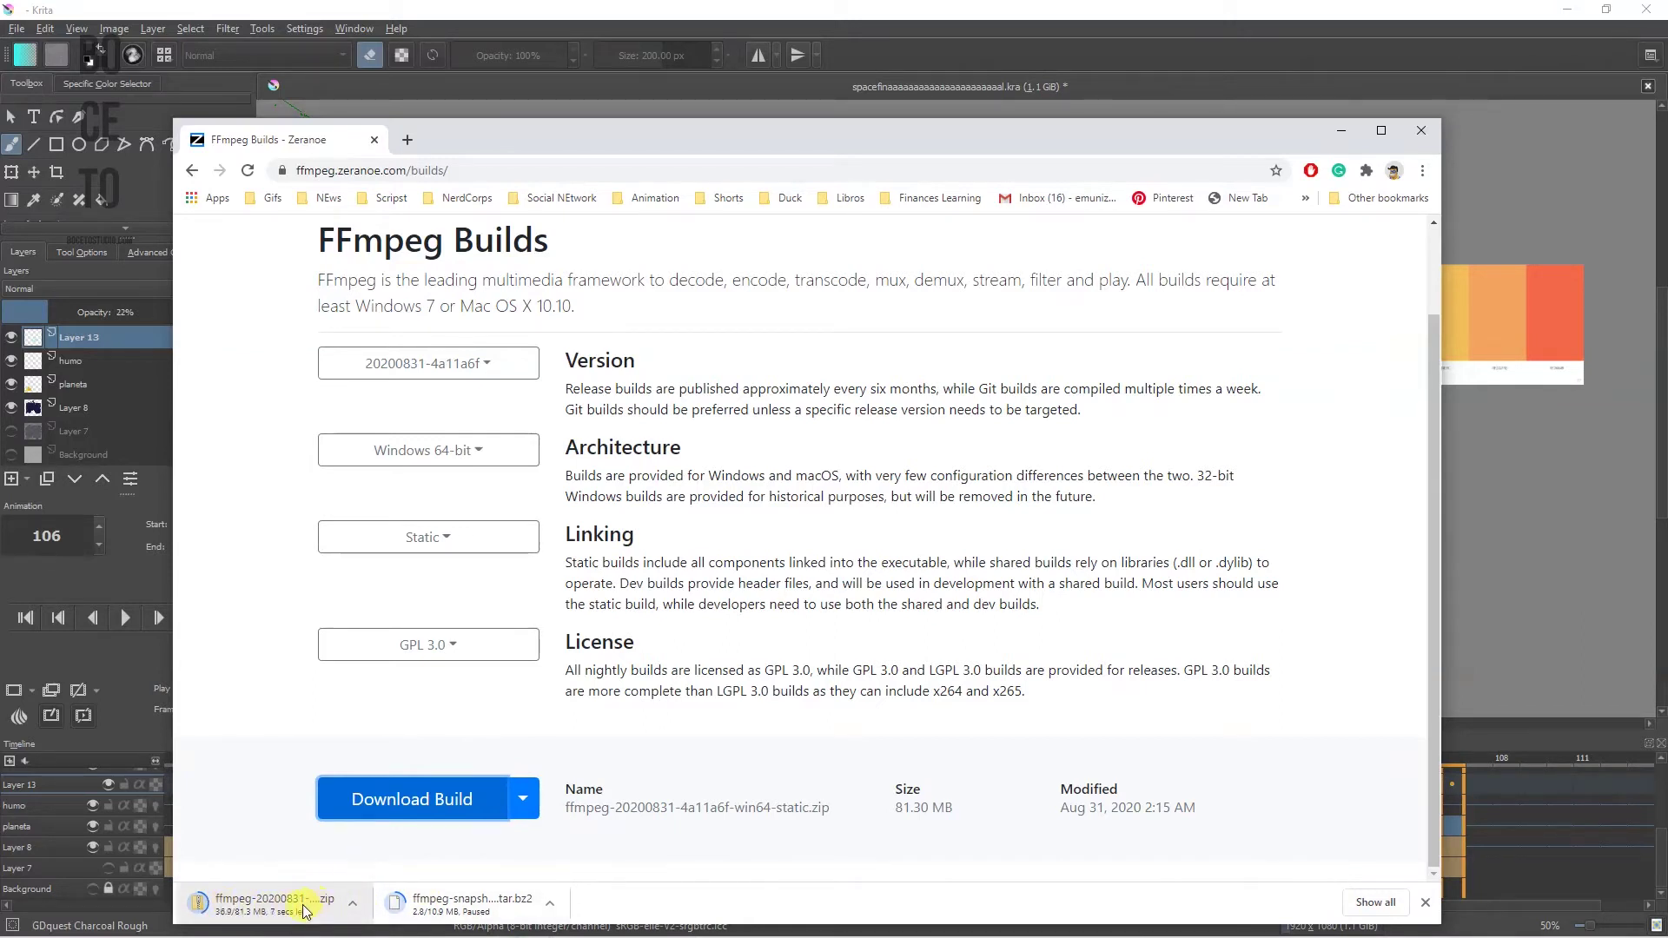
pyautogui.click(252, 908)
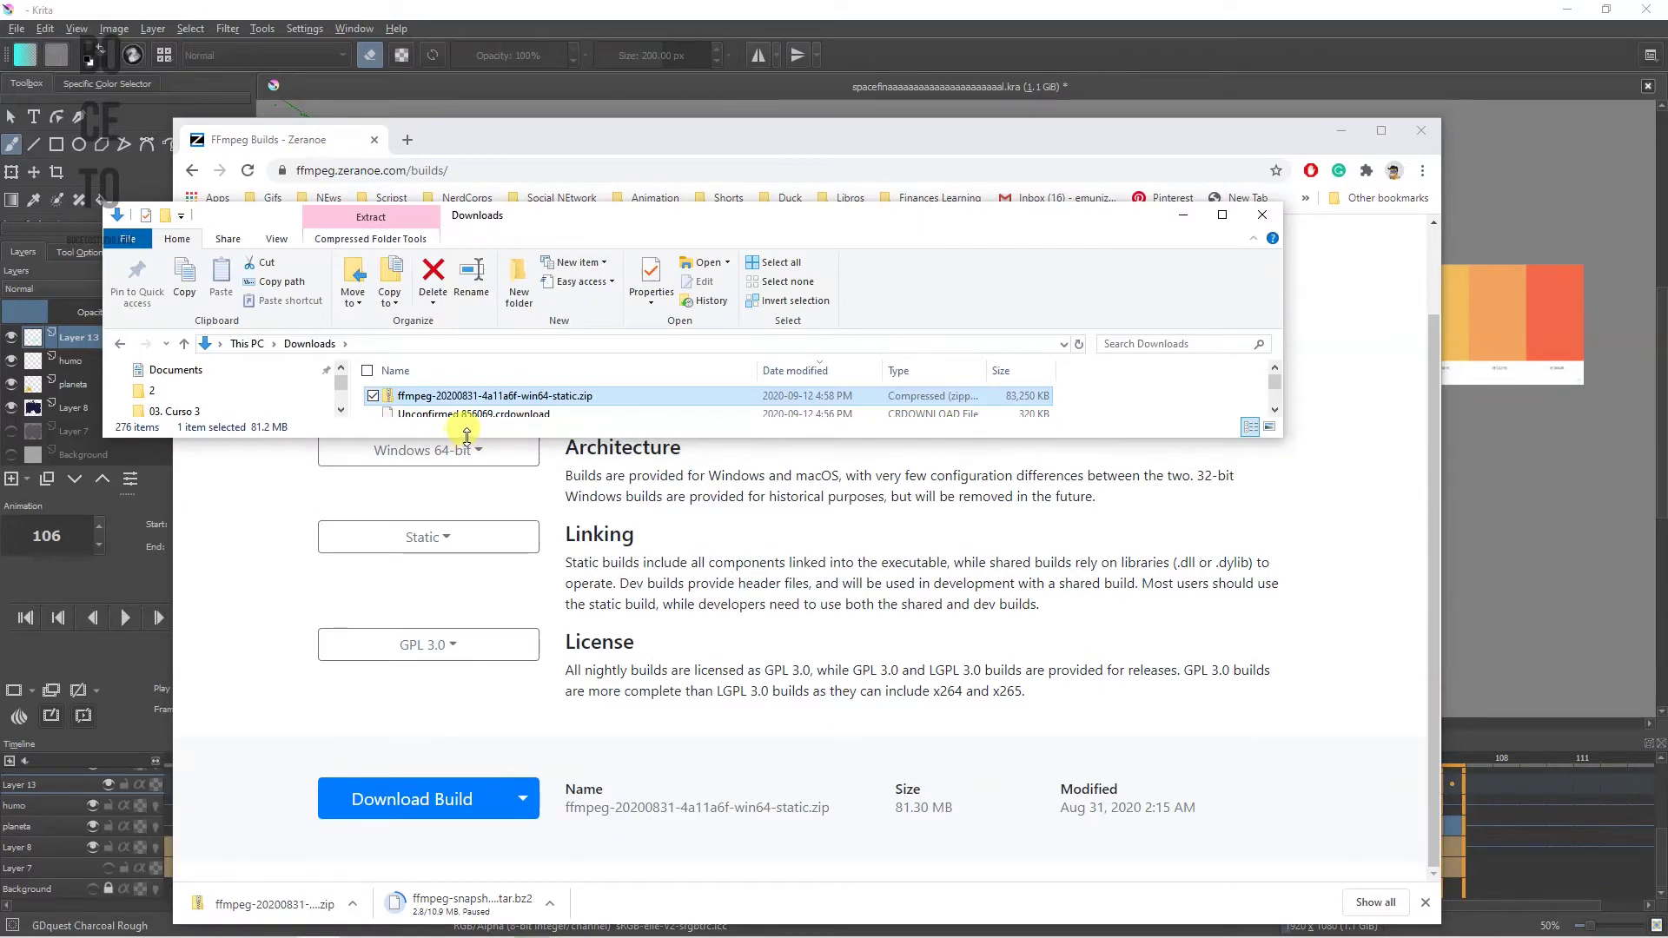
# Move the Explorer window aside and open the ffmpeg zip with 7-Zip's Open archive
pyautogui.moveTo(652, 214); pyautogui.dragTo(709, 356)
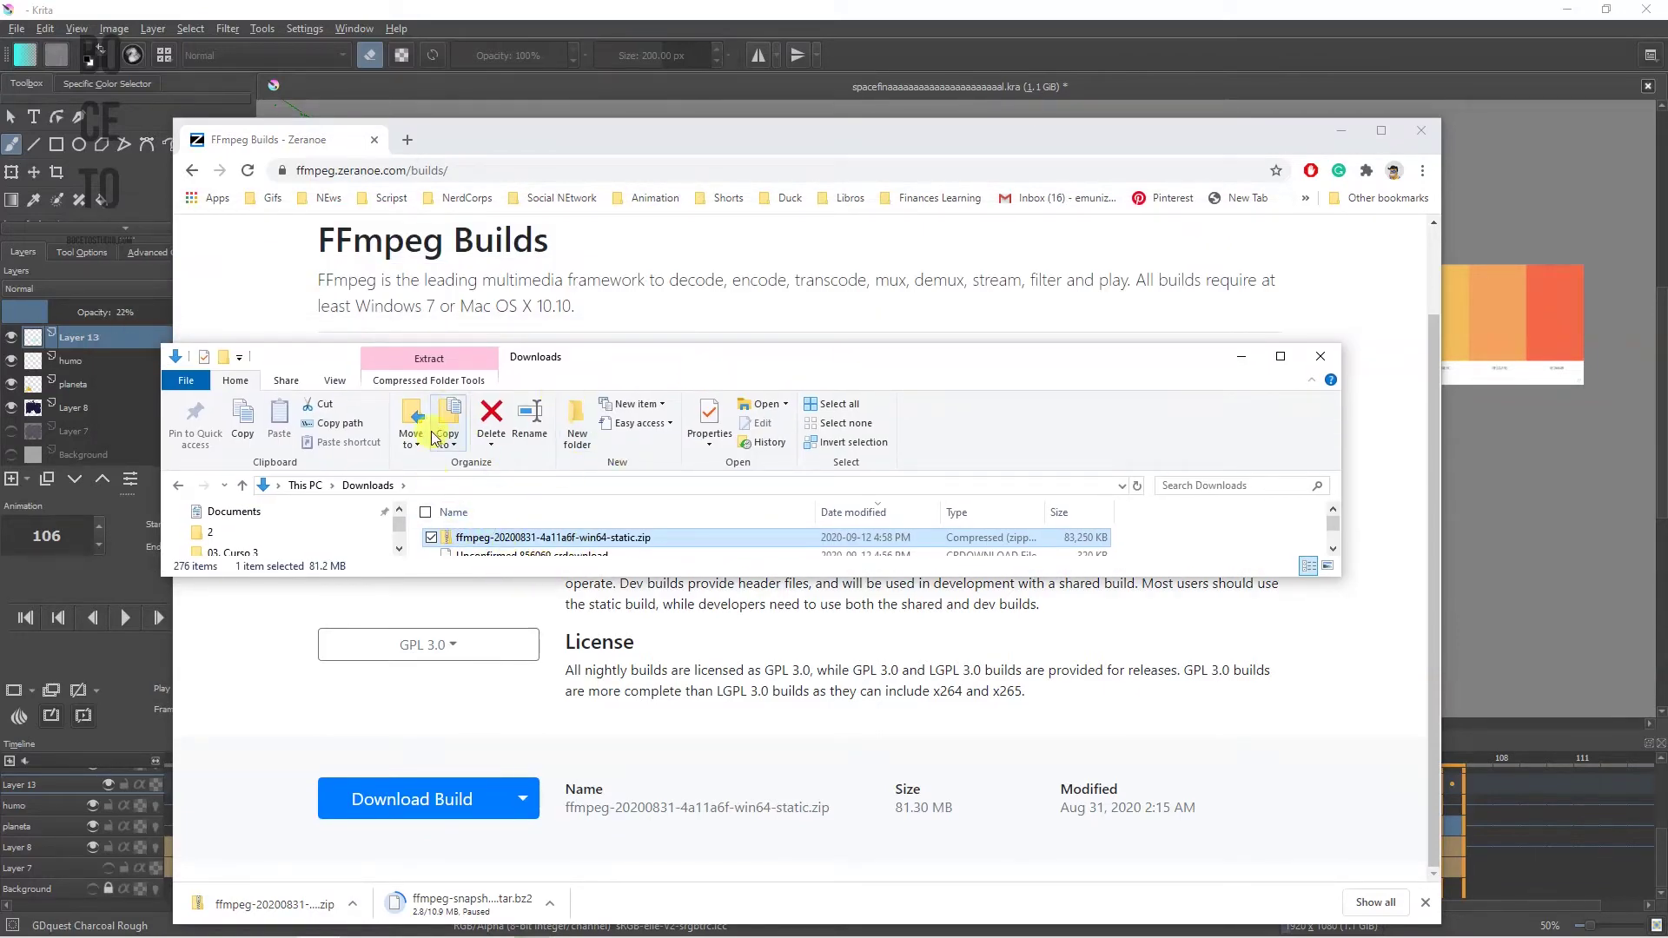
pyautogui.rightClick(537, 538)
pyautogui.moveTo(391, 222)
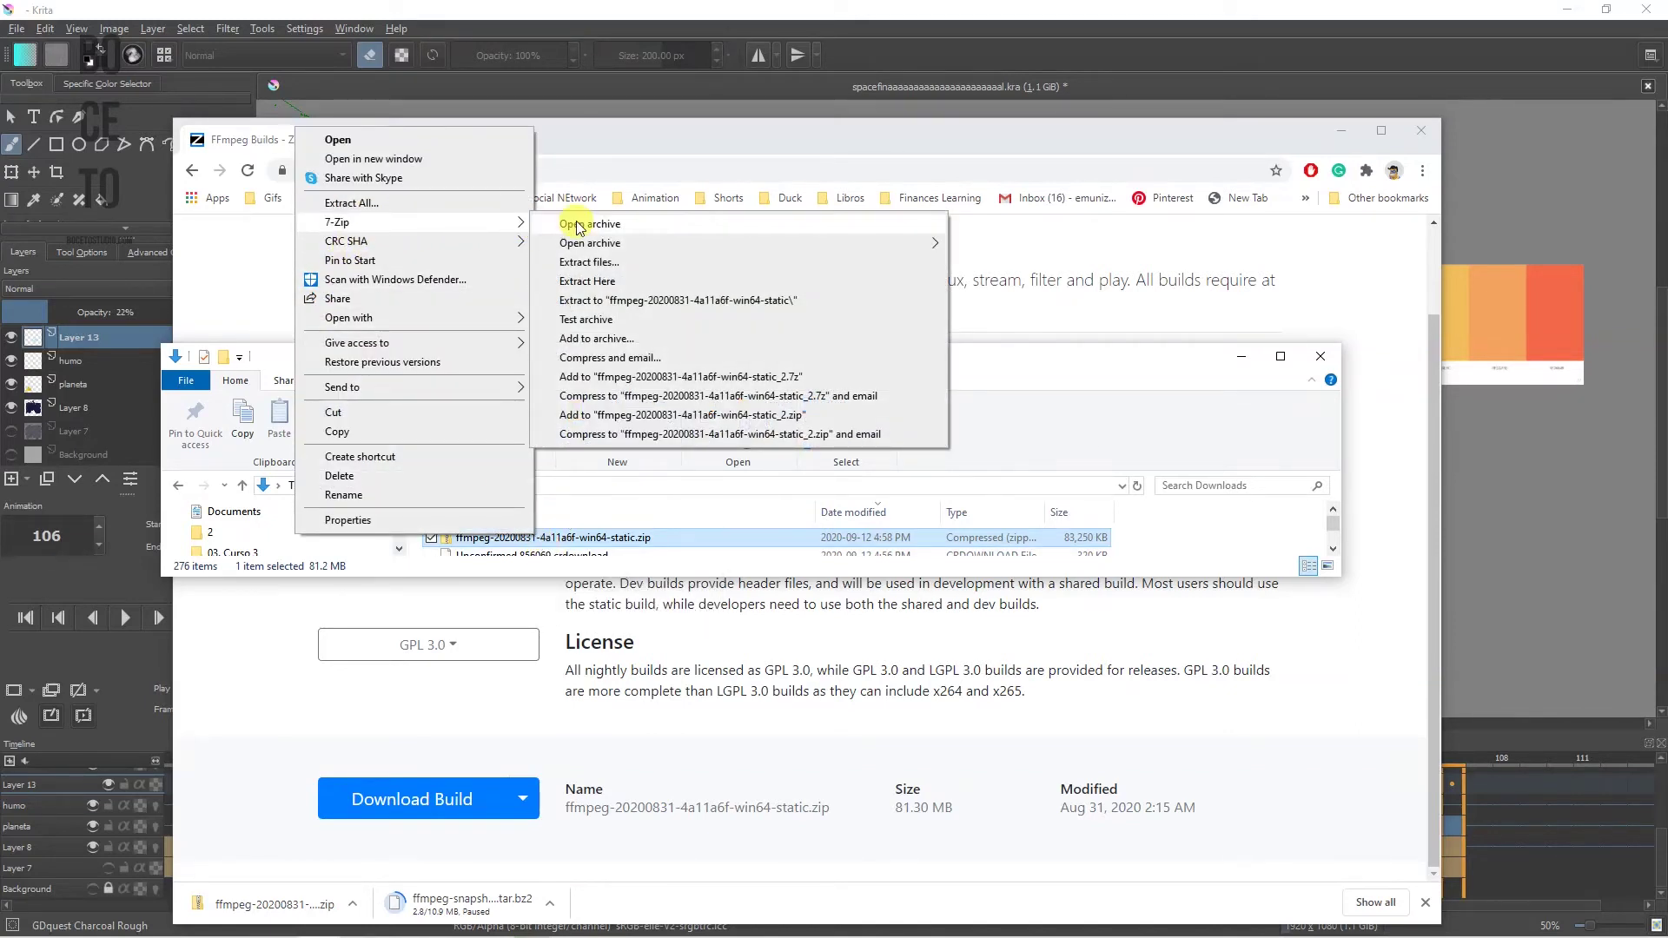
pyautogui.click(578, 226)
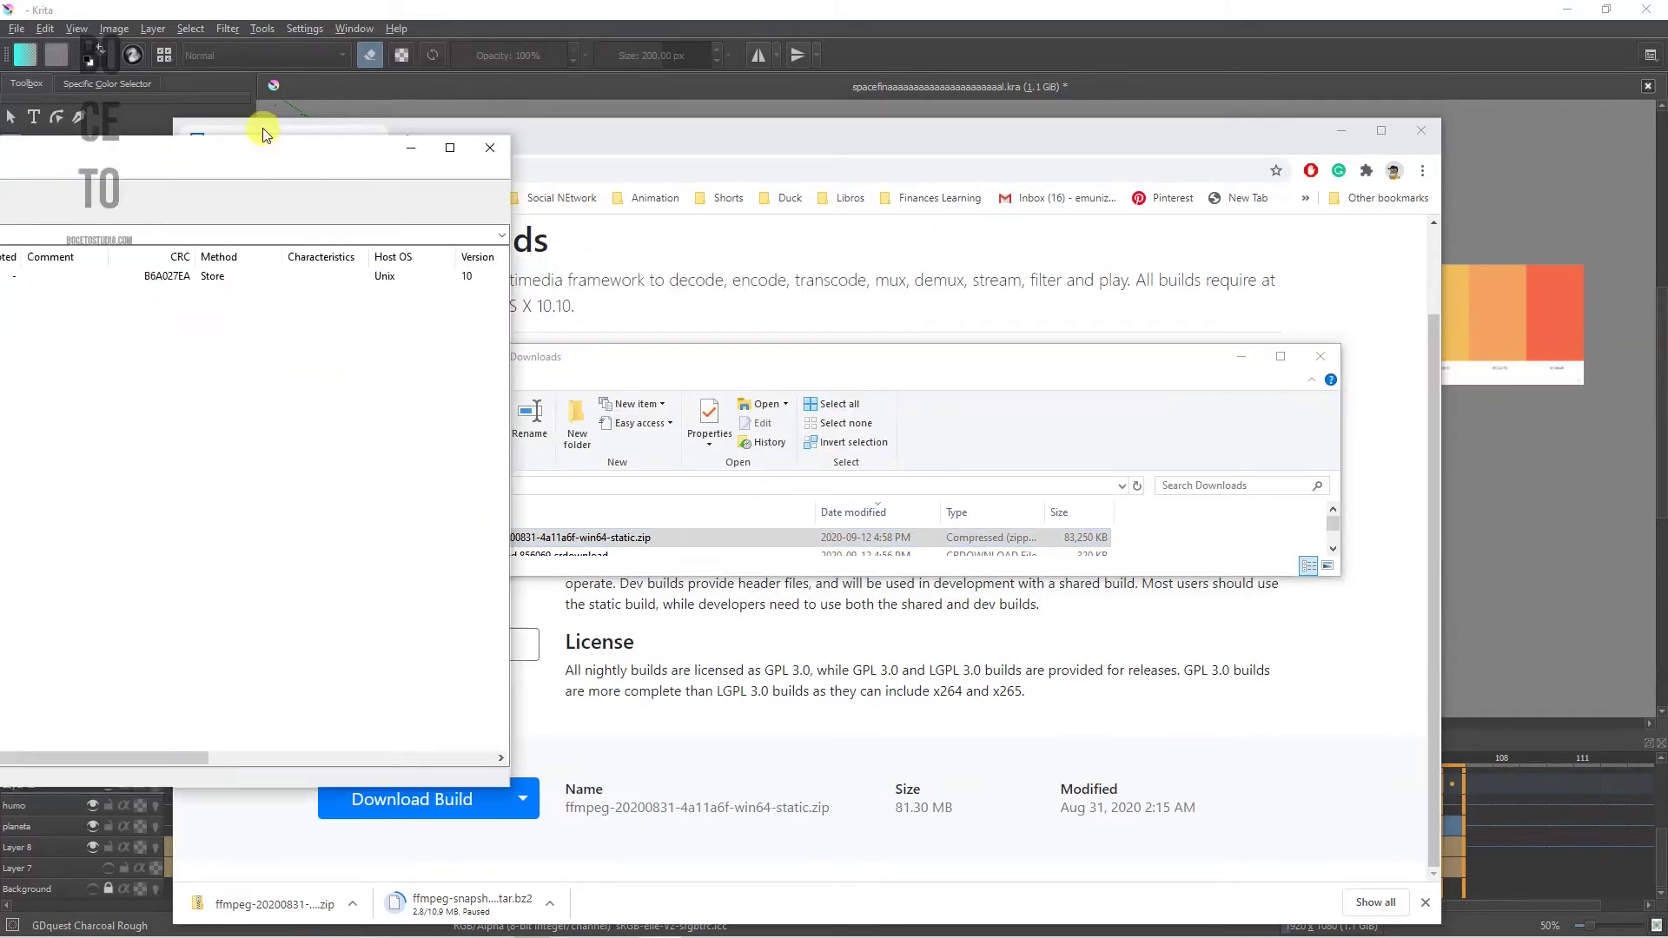
# Select the ffmpeg folder in 7-Zip, peek inside it, and extract it to the Desktop
pyautogui.moveTo(272, 136); pyautogui.dragTo(837, 224)
pyautogui.click(346, 370)
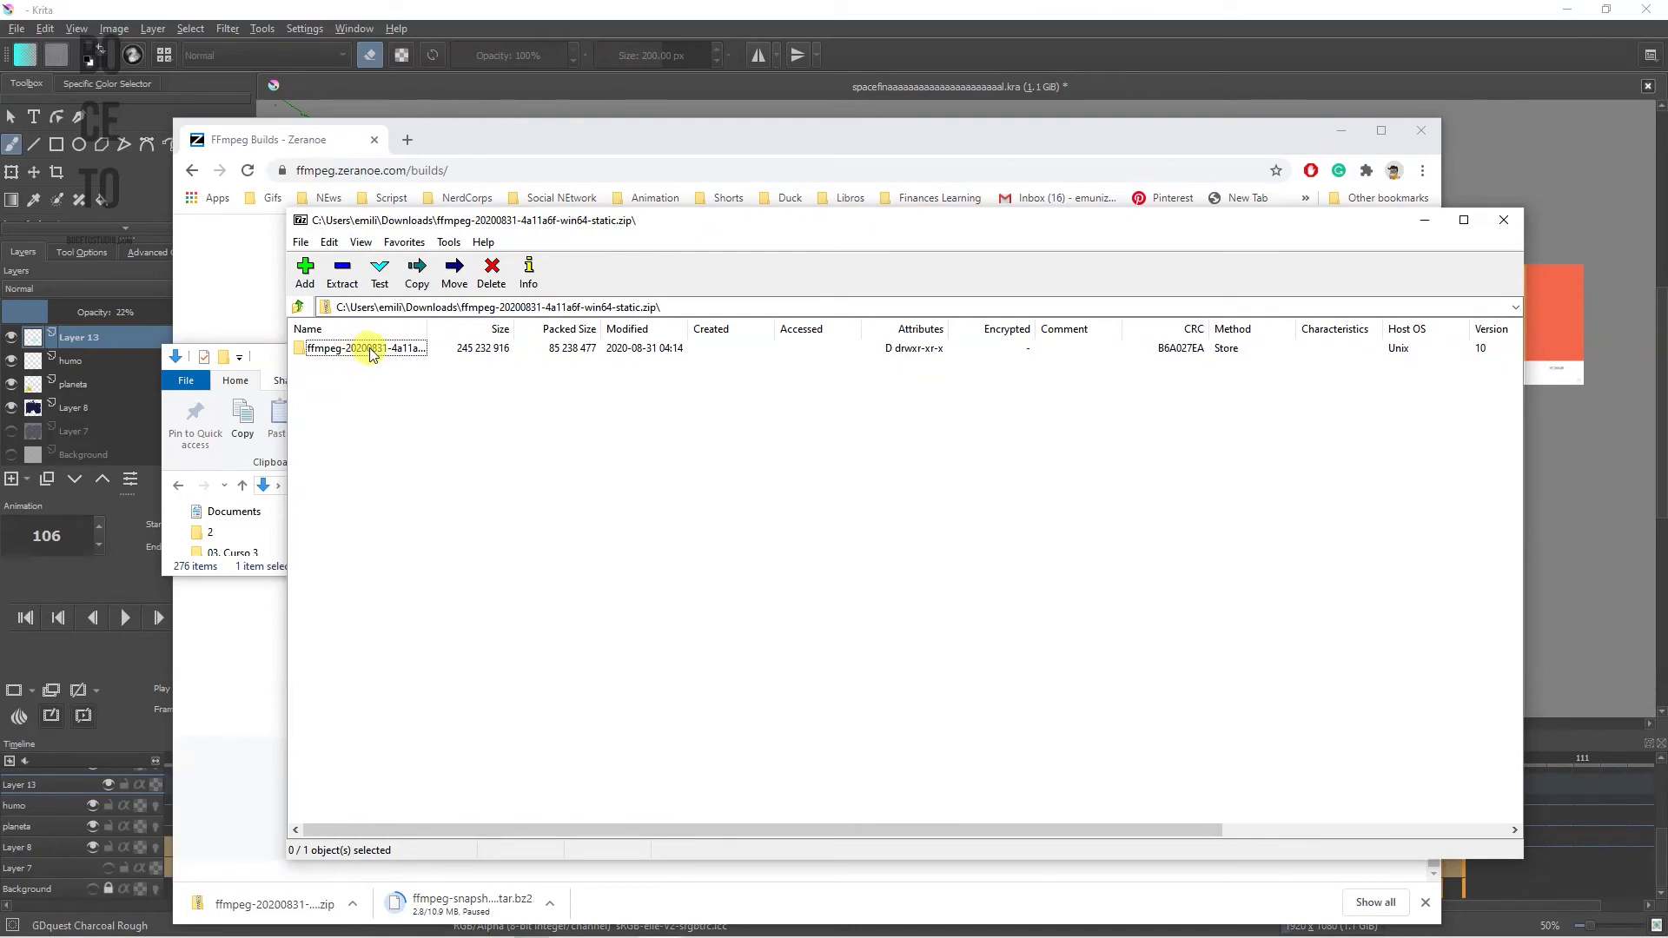
pyautogui.click(372, 351)
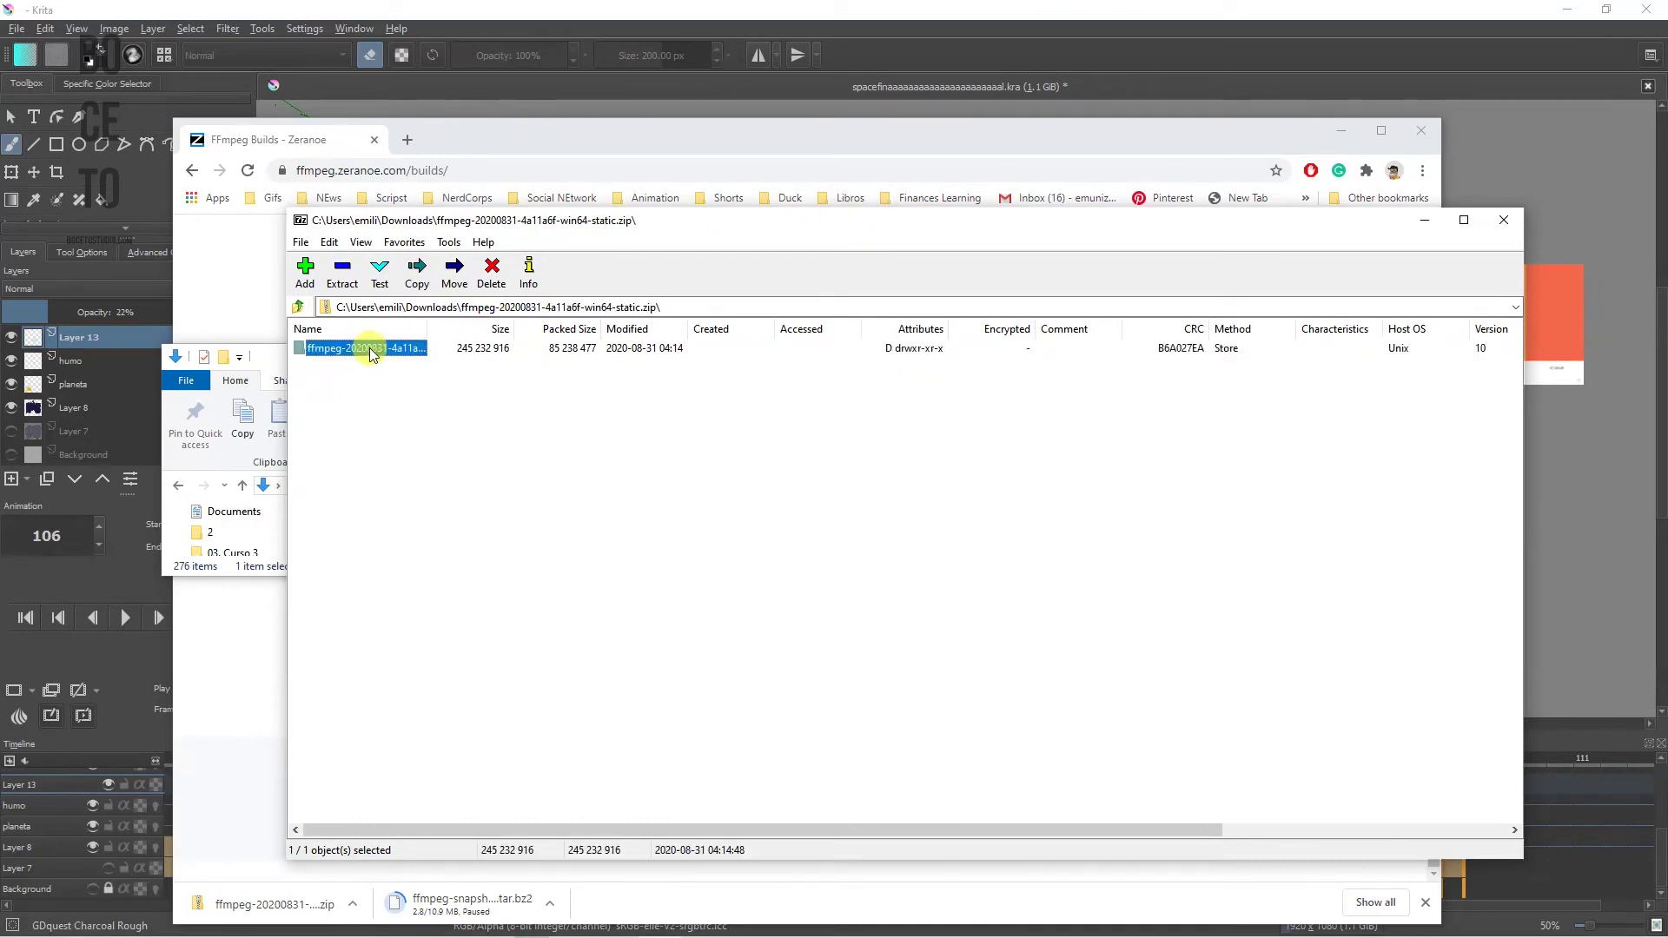
pyautogui.doubleClick(372, 351)
pyautogui.click(299, 309)
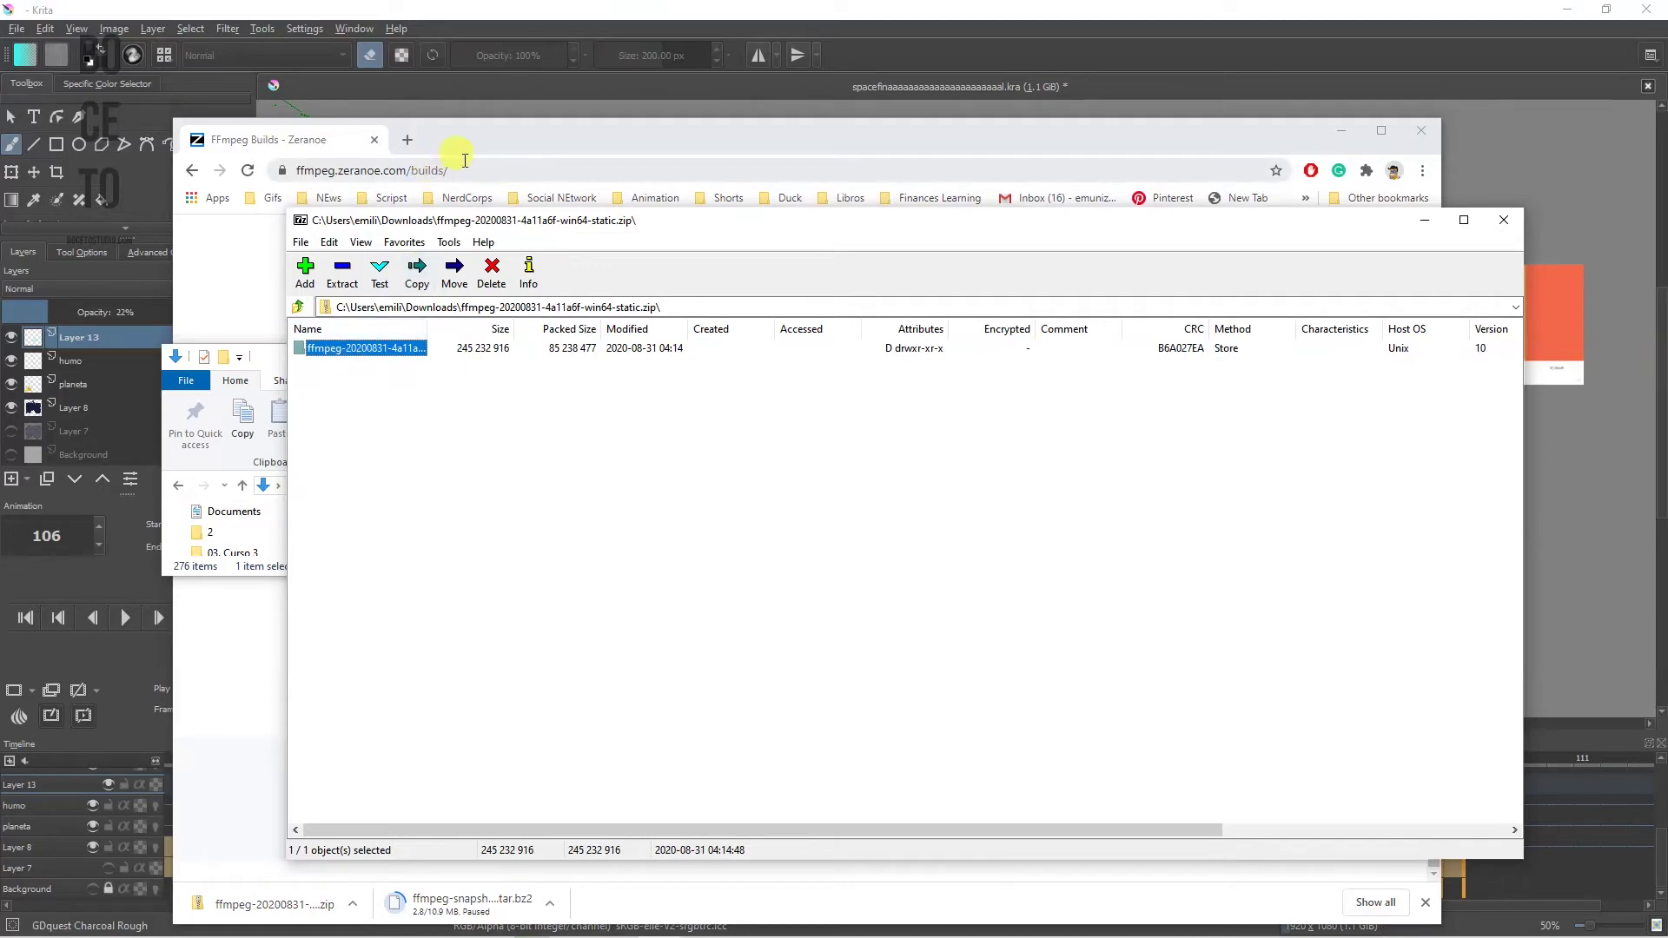
pyautogui.moveTo(573, 233); pyautogui.dragTo(699, 265)
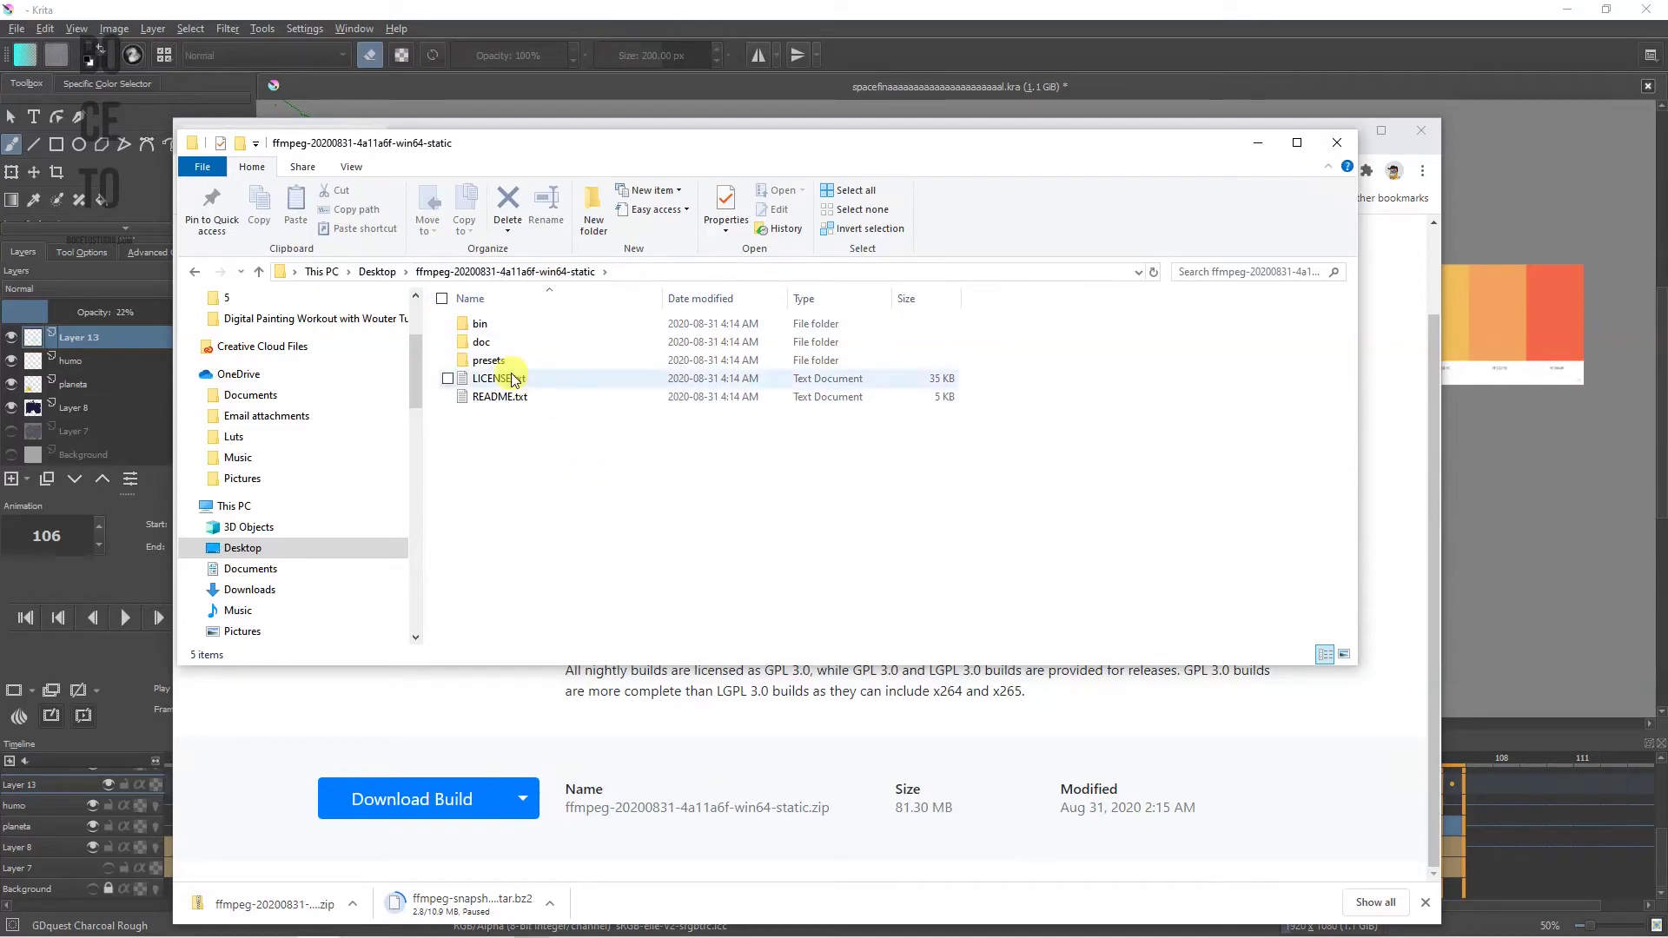
# Open the bin folder holding ffmpeg.exe and minimize Chrome to uncover Krita
pyautogui.doubleClick(480, 327)
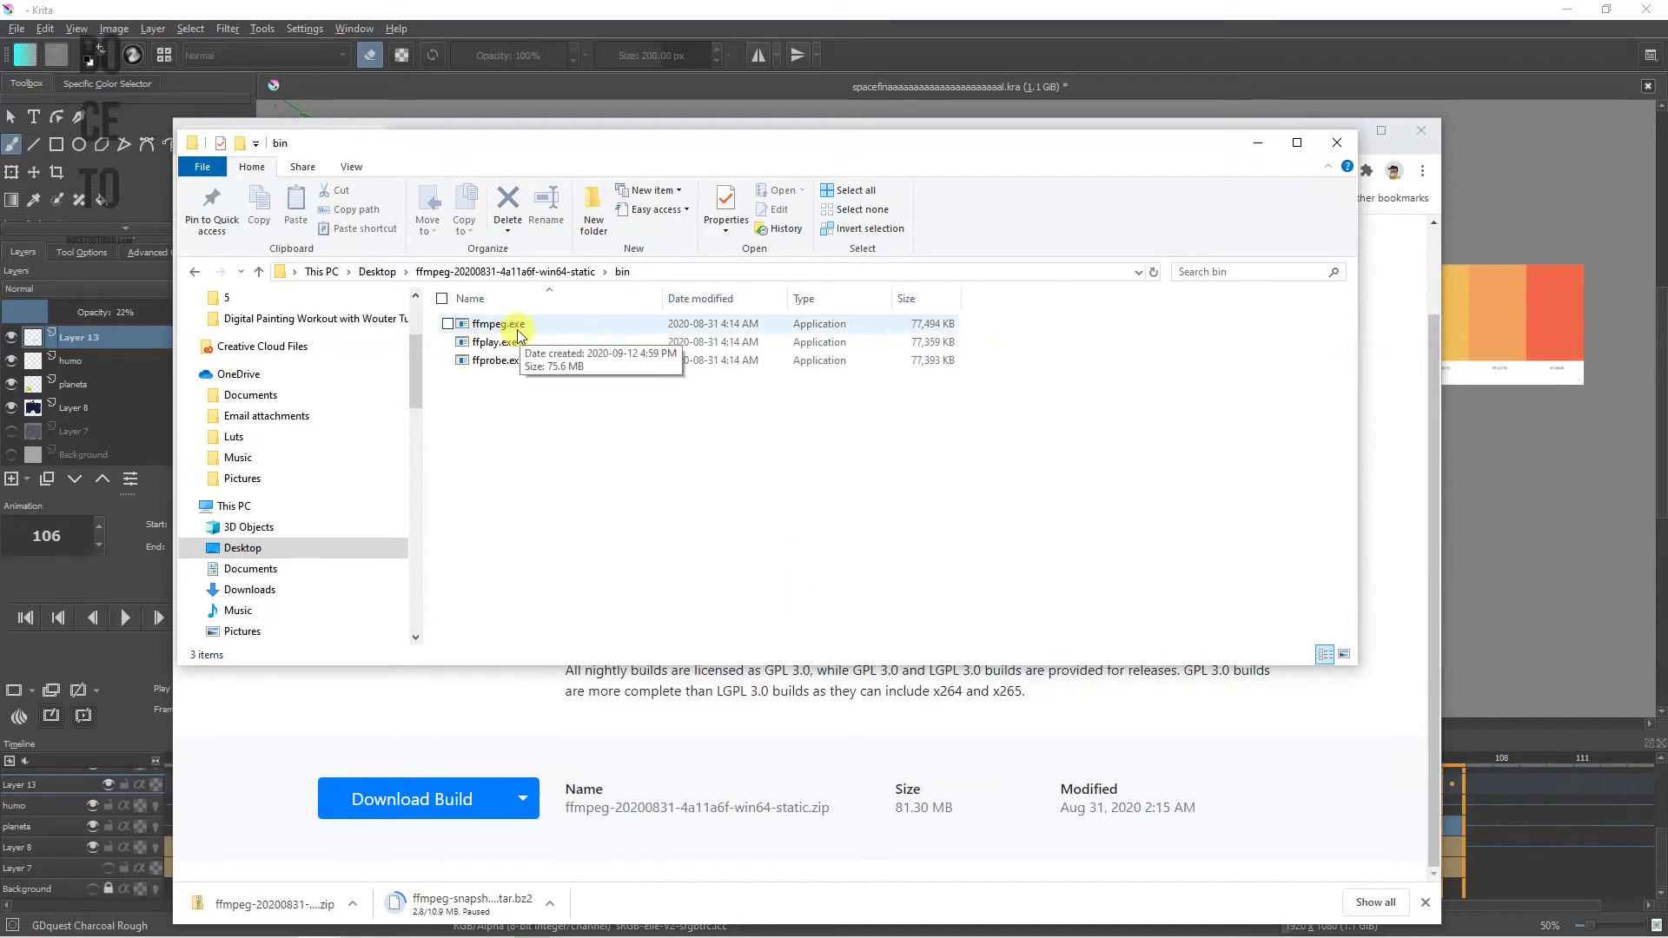
pyautogui.moveTo(812, 143); pyautogui.dragTo(810, 352)
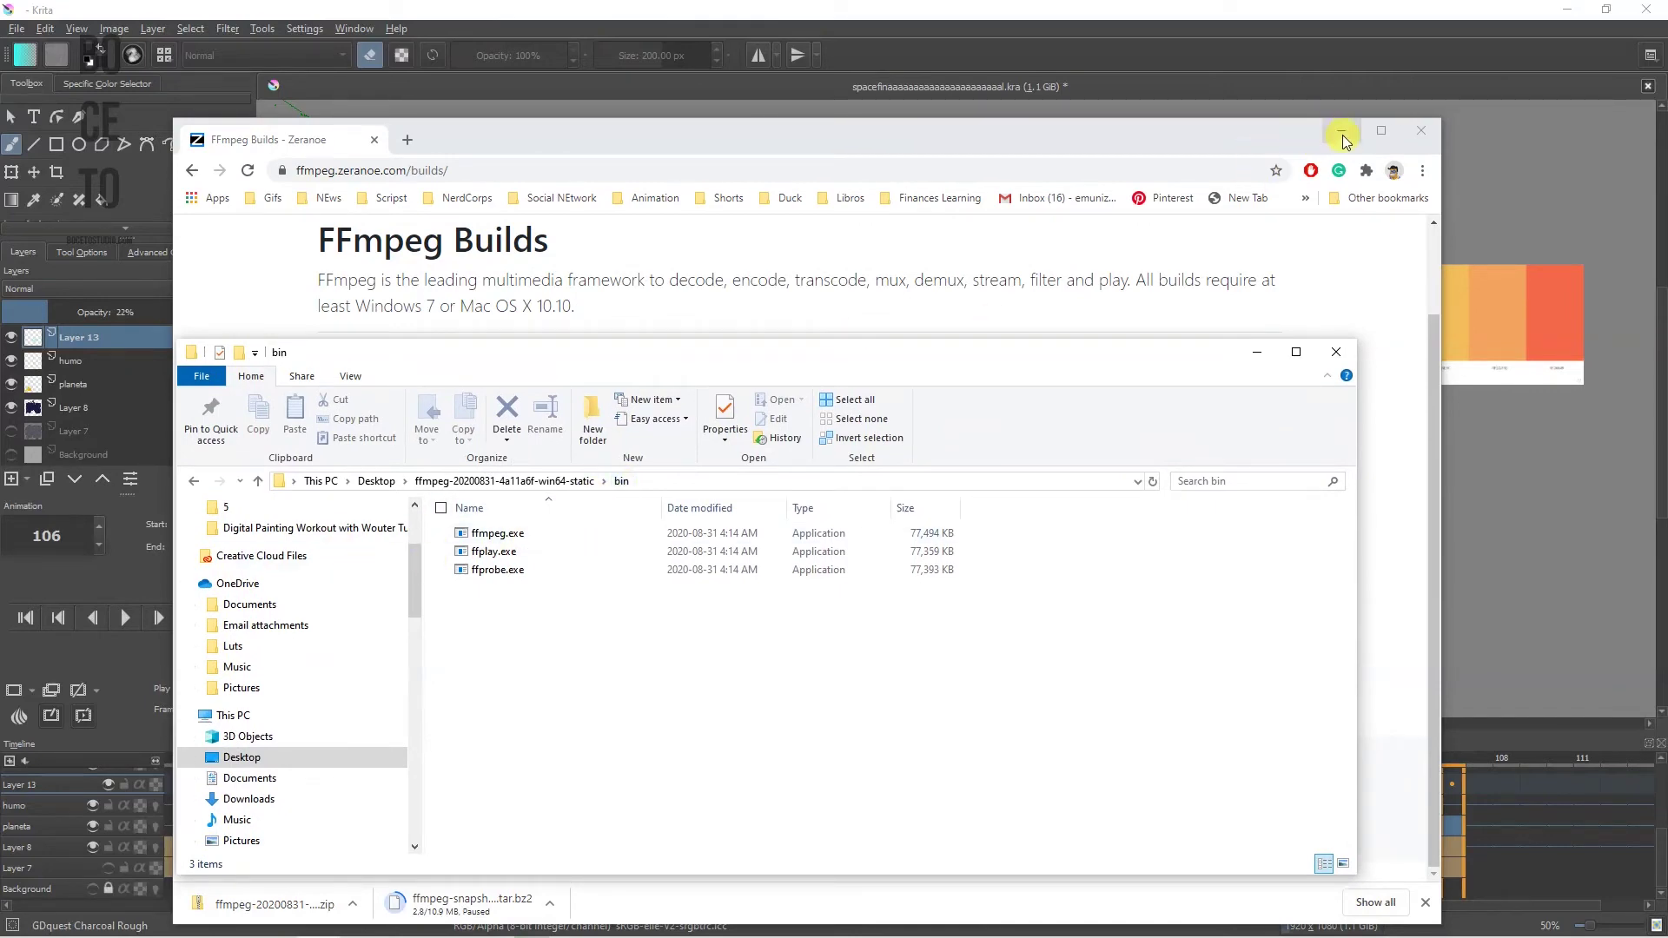
pyautogui.click(1343, 137)
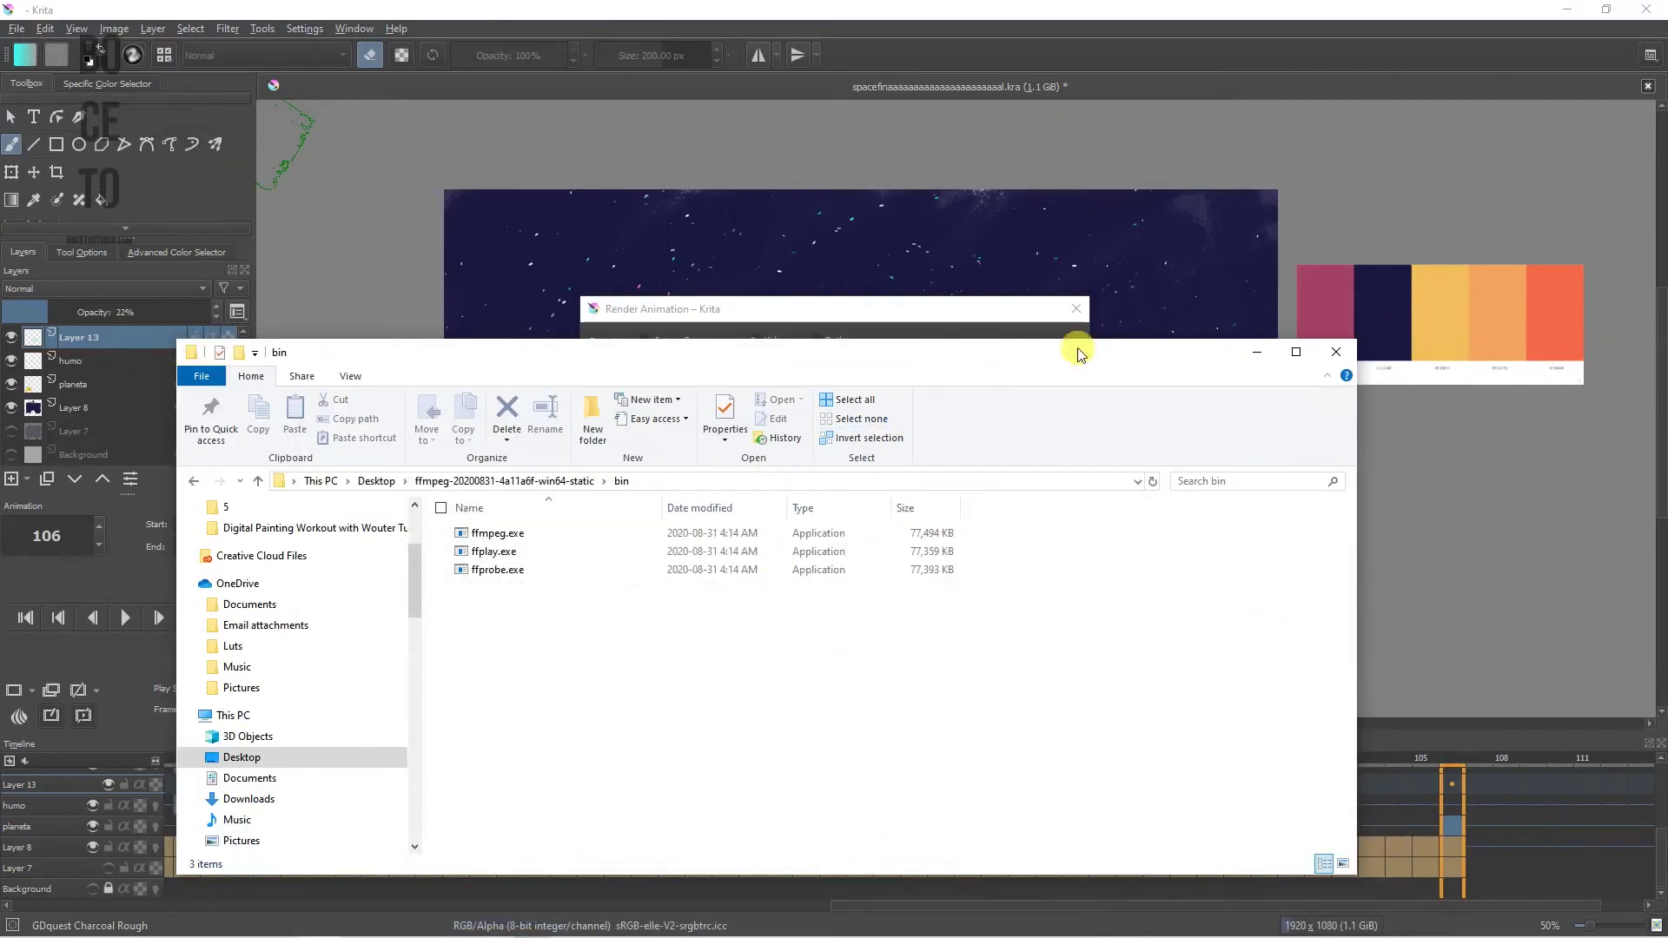
# Dismiss the FFmpeg warning and set the FFmpeg location to ffmpeg.exe on the Desktop
pyautogui.moveTo(1071, 356)
pyautogui.mouseDown()
pyautogui.moveTo(970, 559)
pyautogui.moveTo(1009, 594)
pyautogui.mouseUp()
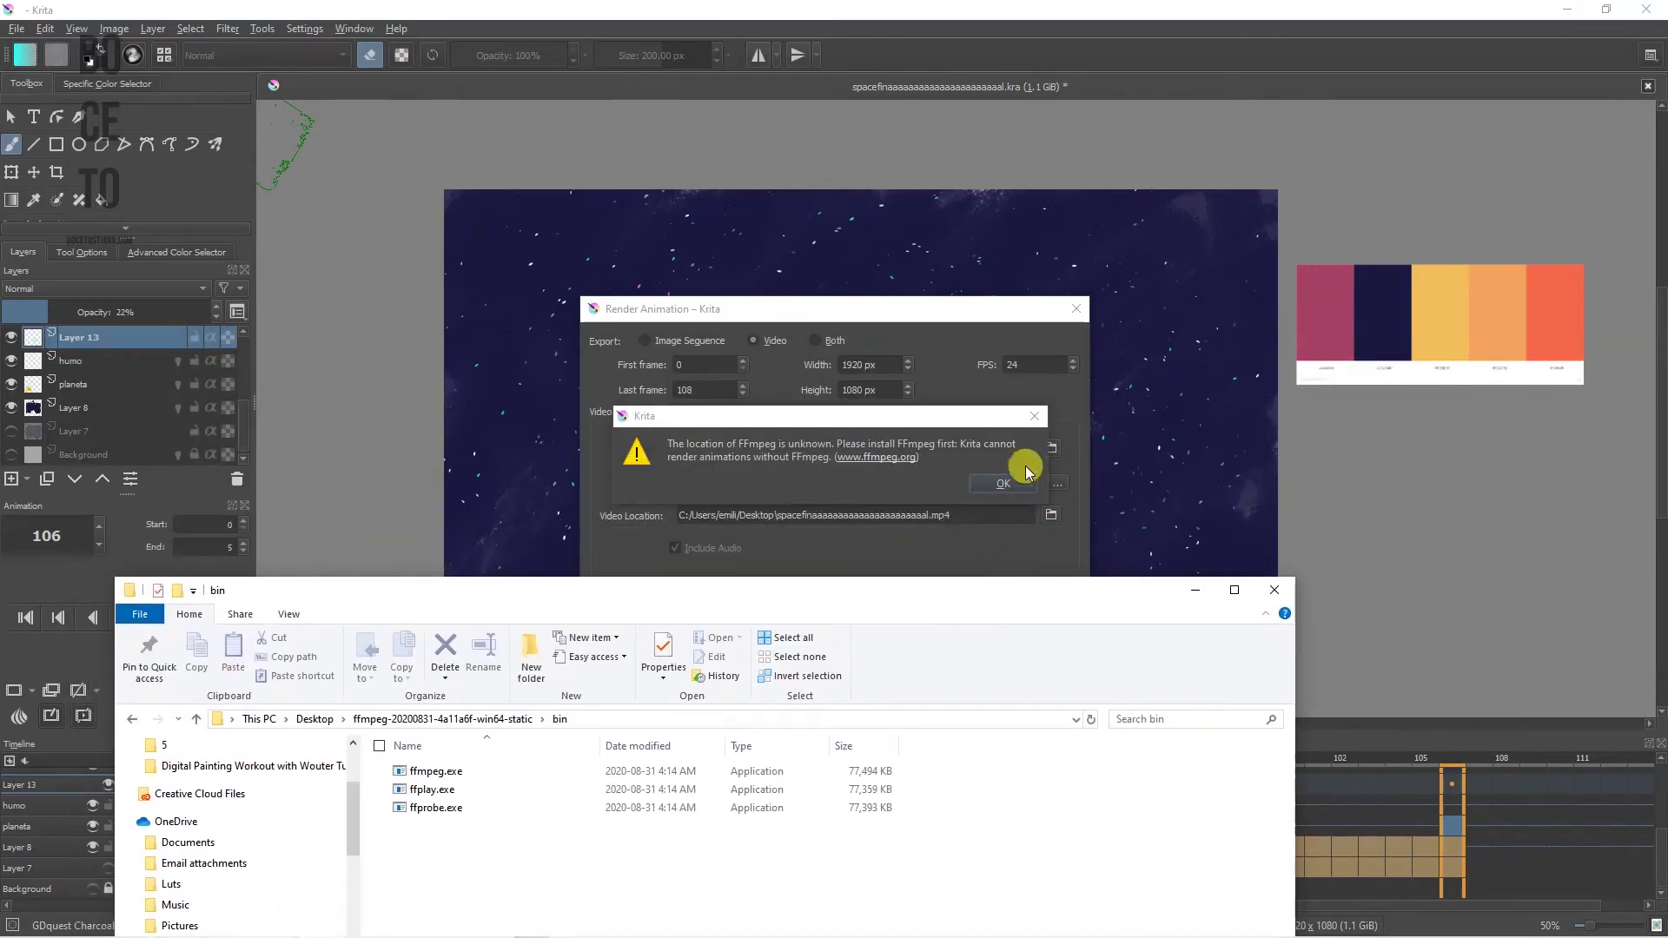
pyautogui.click(1017, 483)
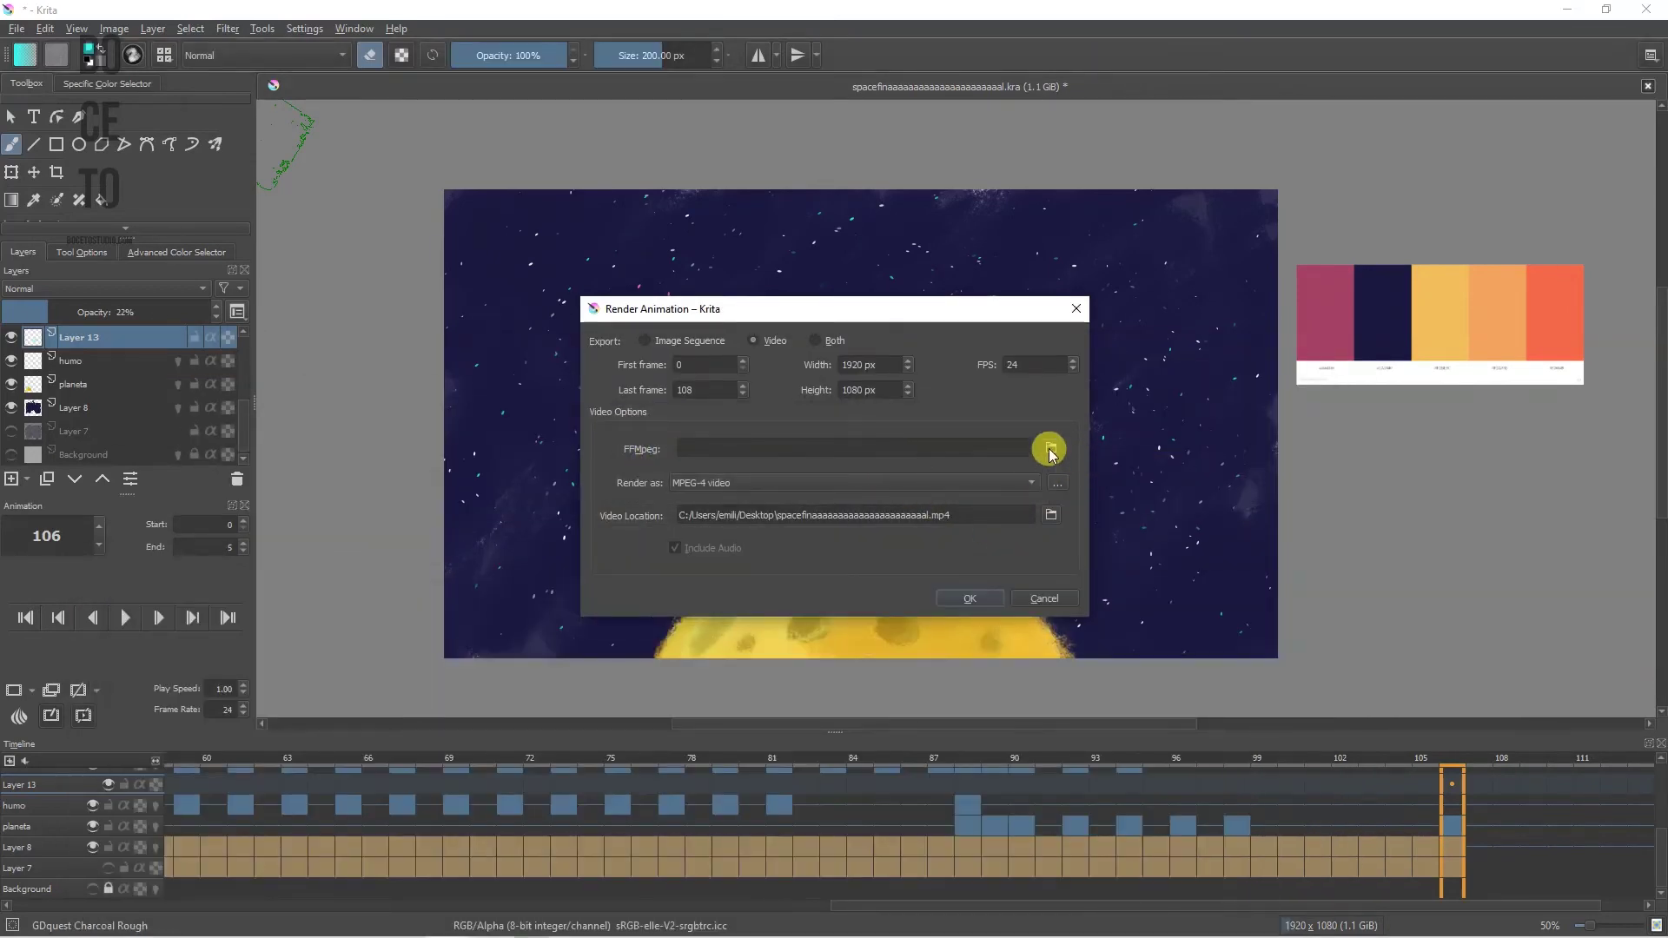
pyautogui.click(1050, 449)
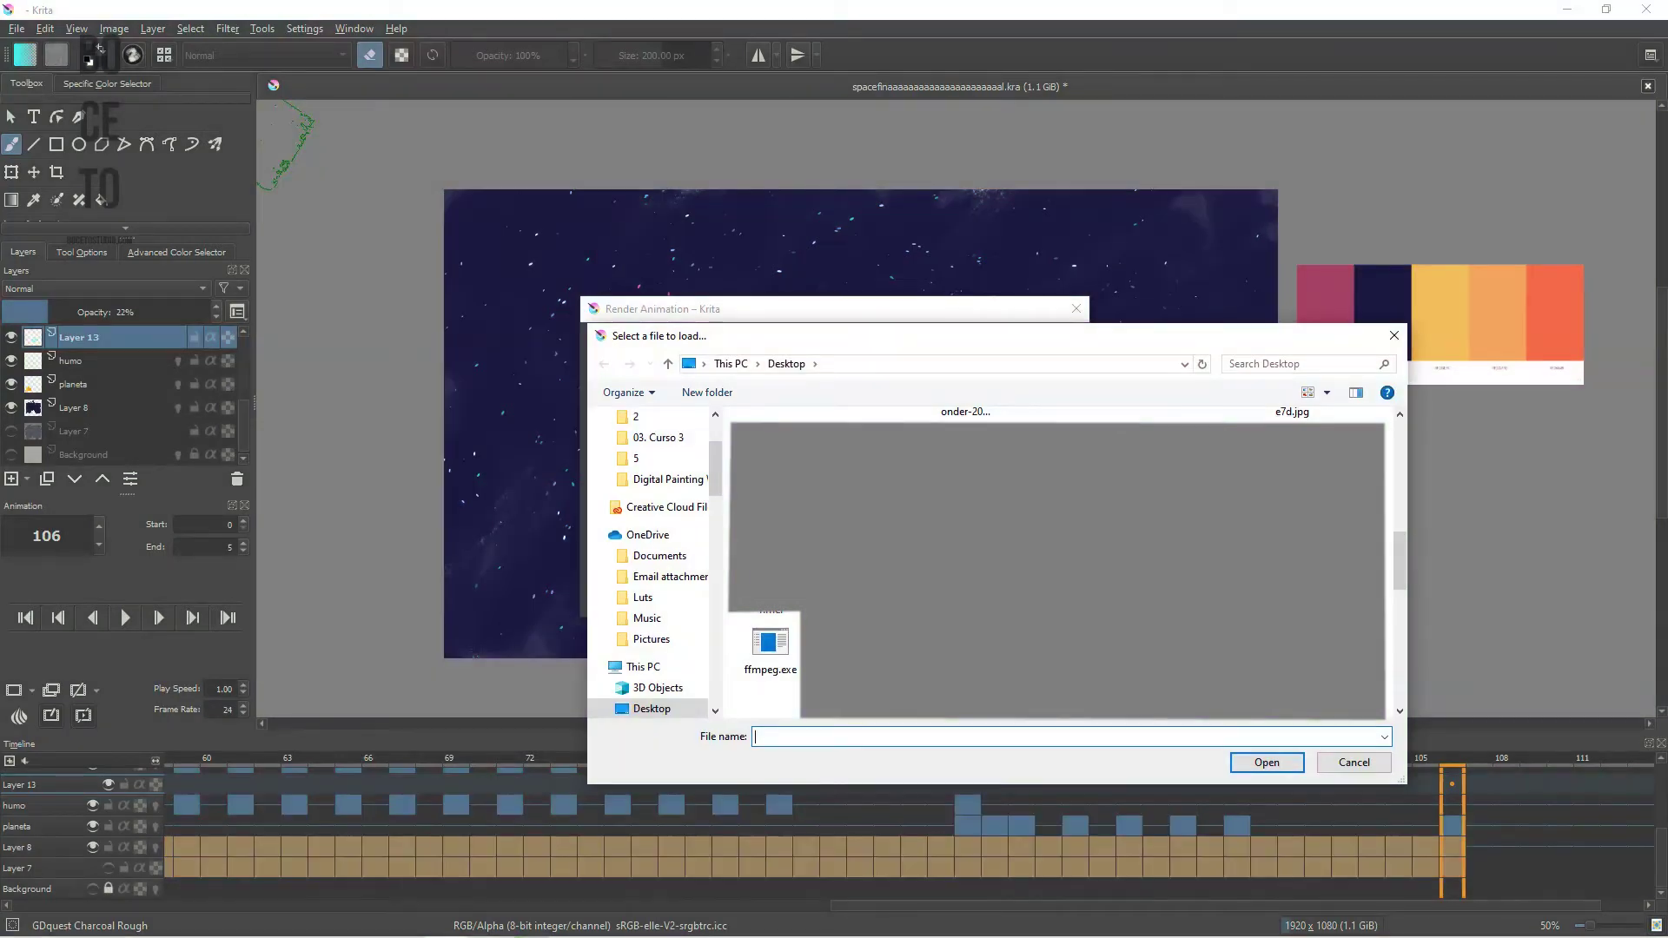
pyautogui.click(770, 647)
pyautogui.click(1247, 765)
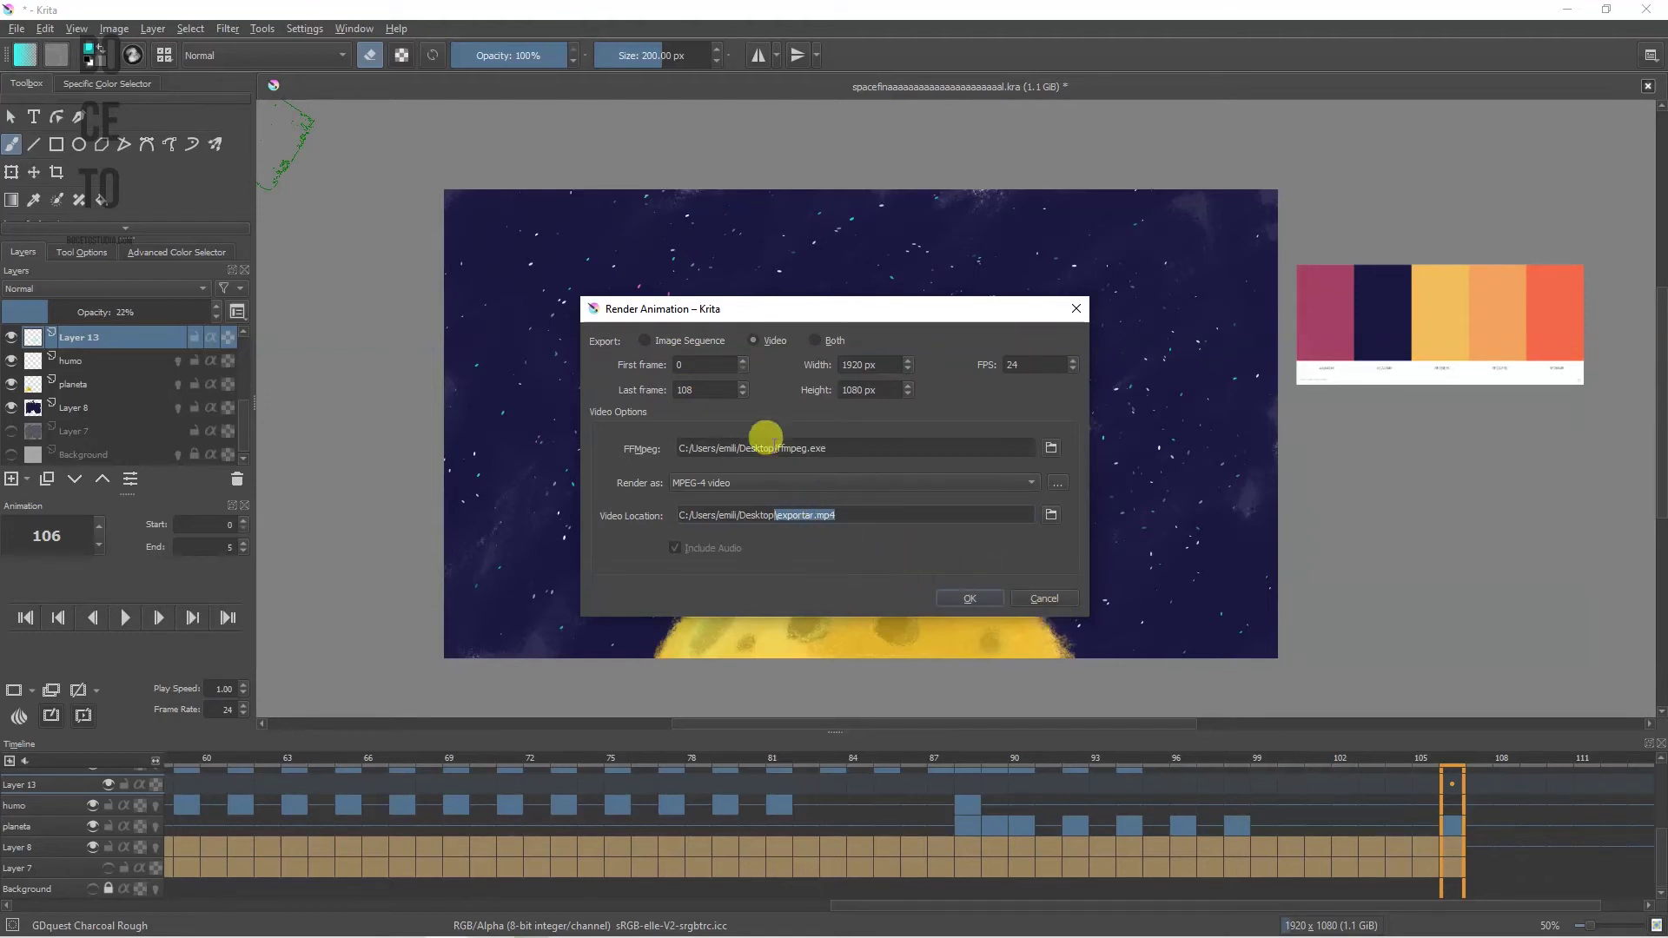
pyautogui.moveTo(864, 446); pyautogui.dragTo(662, 443)
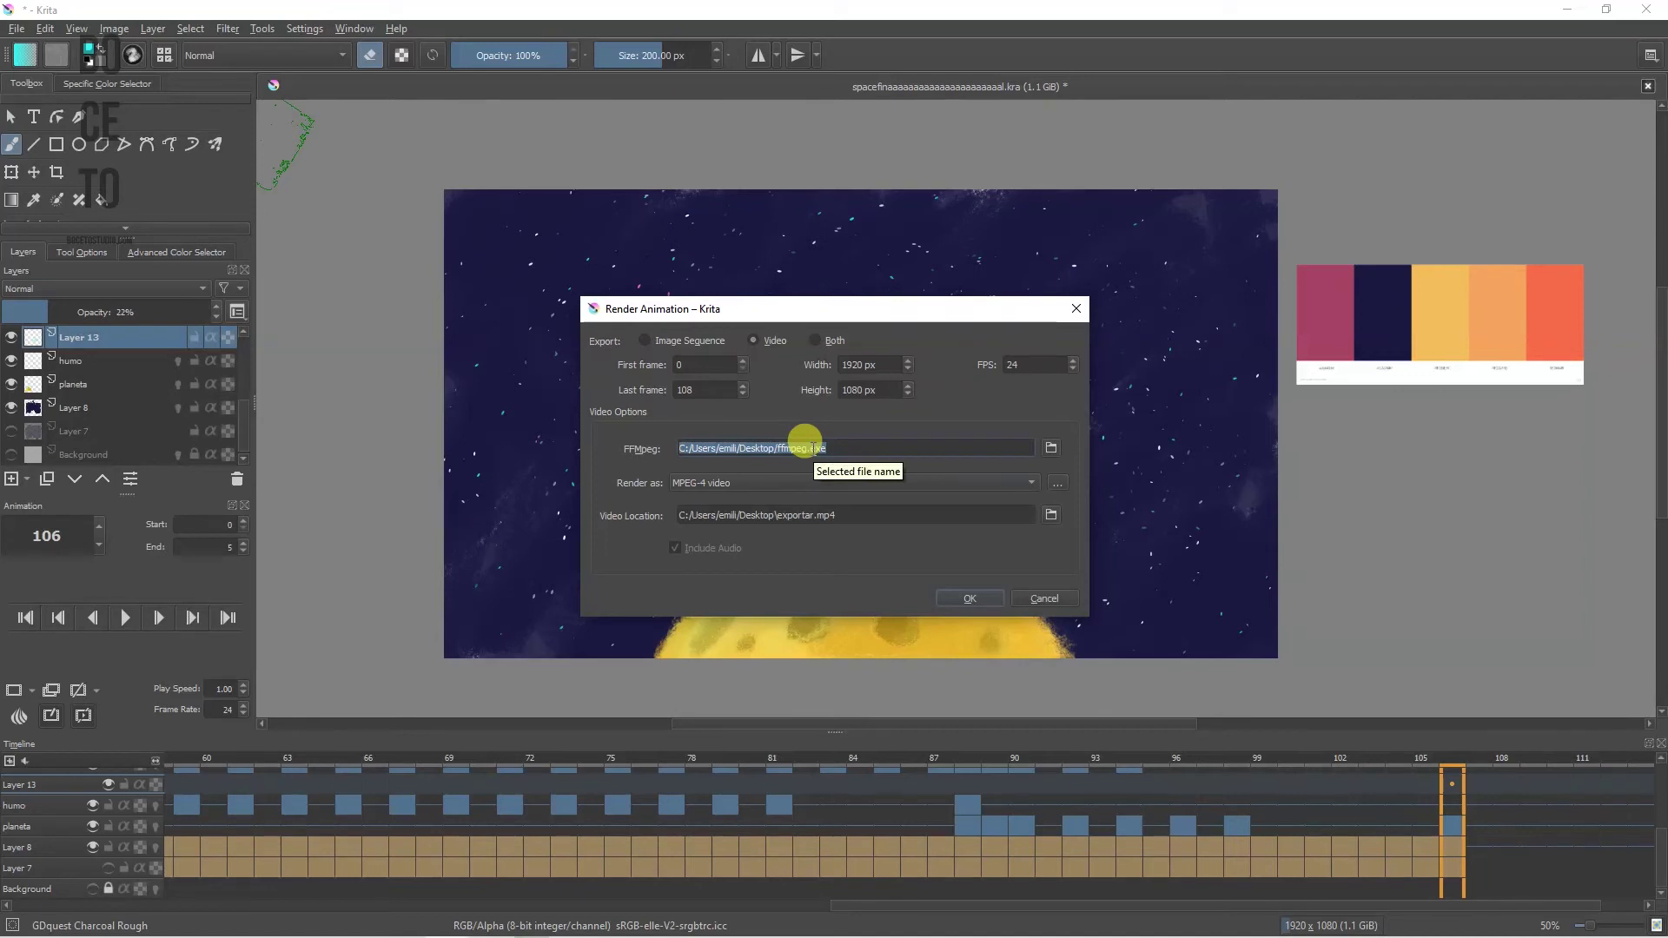
# Review the Video export and ffmpeg.exe path, then cancel the Render Animation dialog
pyautogui.click(675, 346)
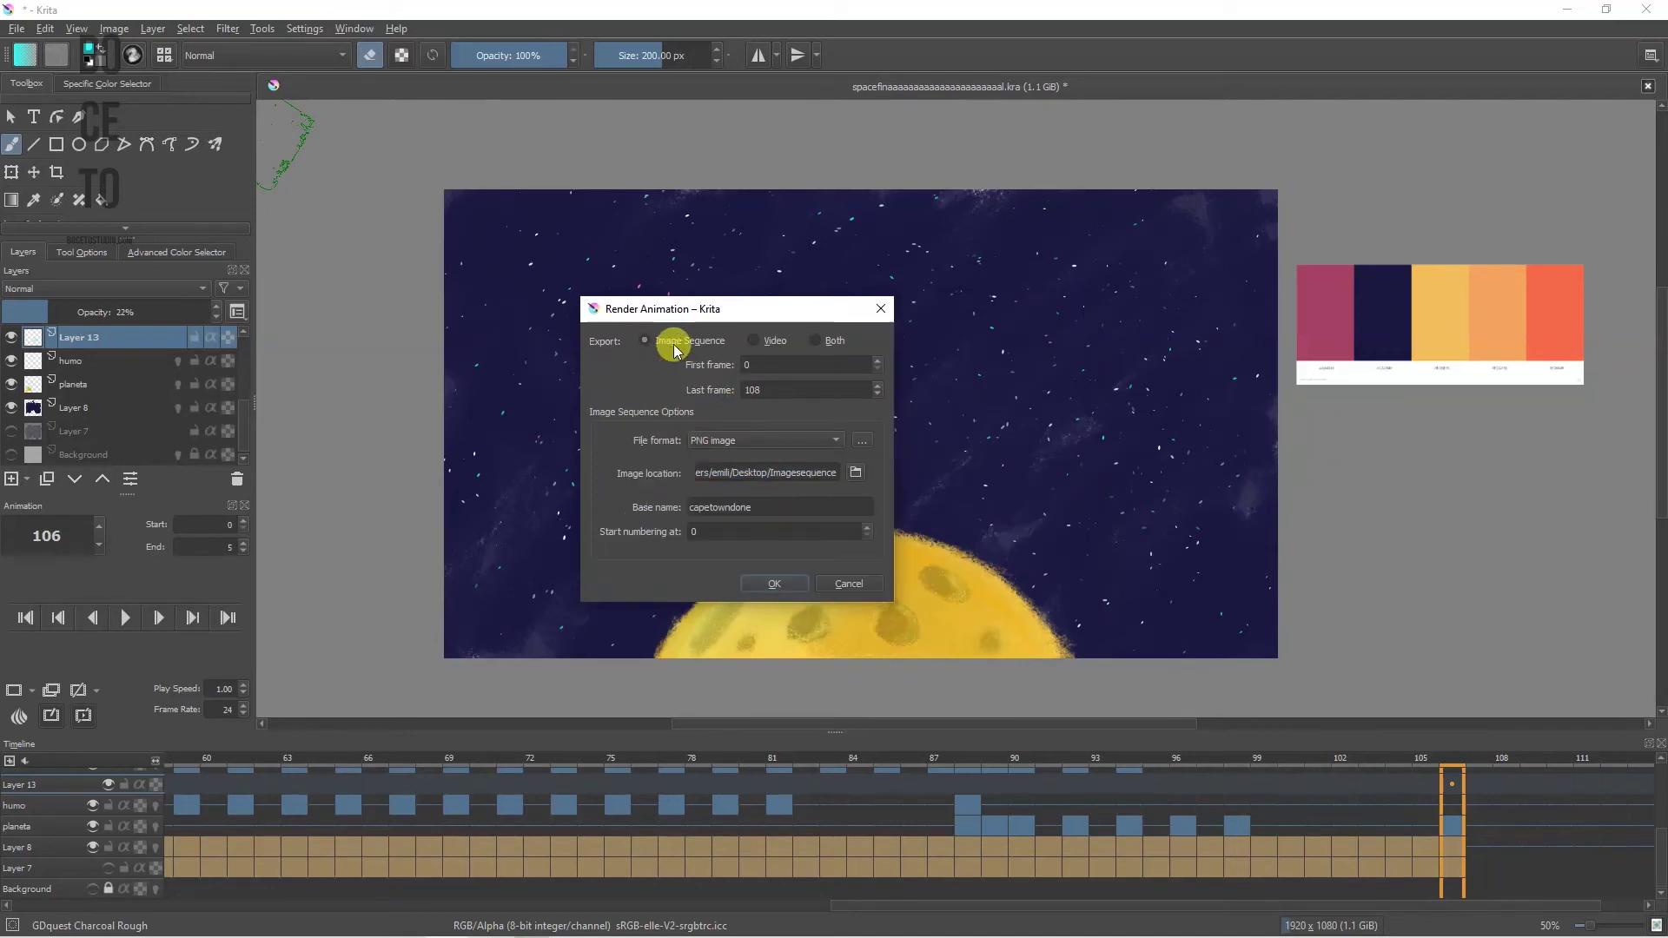
pyautogui.click(754, 341)
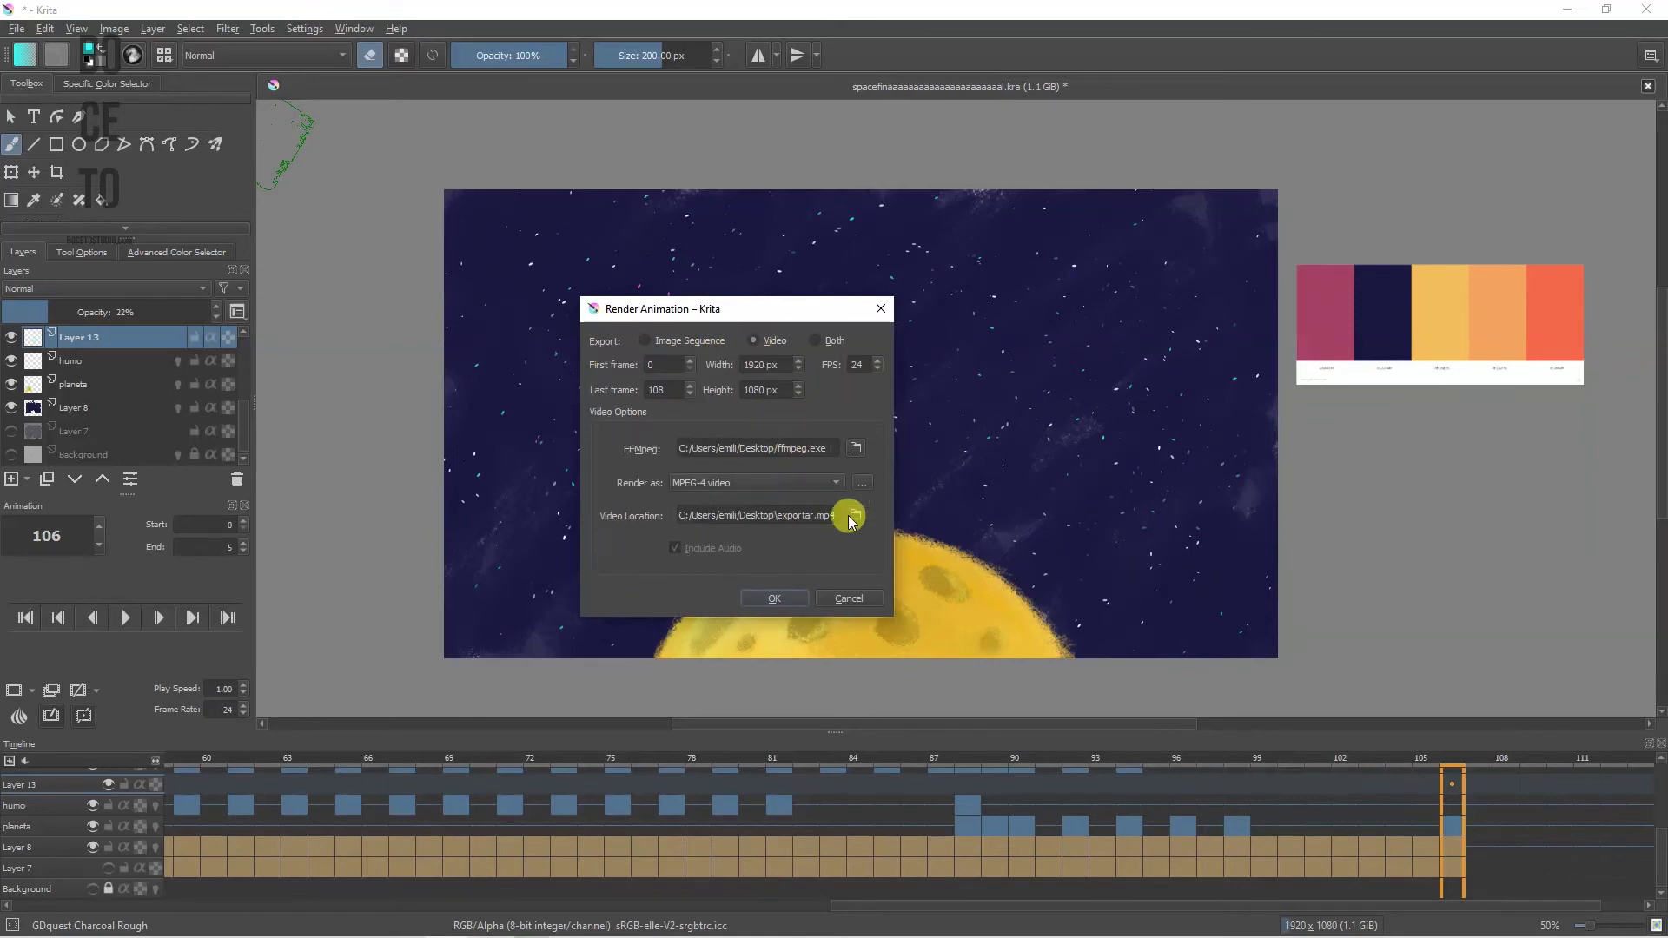
pyautogui.moveTo(893, 508); pyautogui.dragTo(1123, 509)
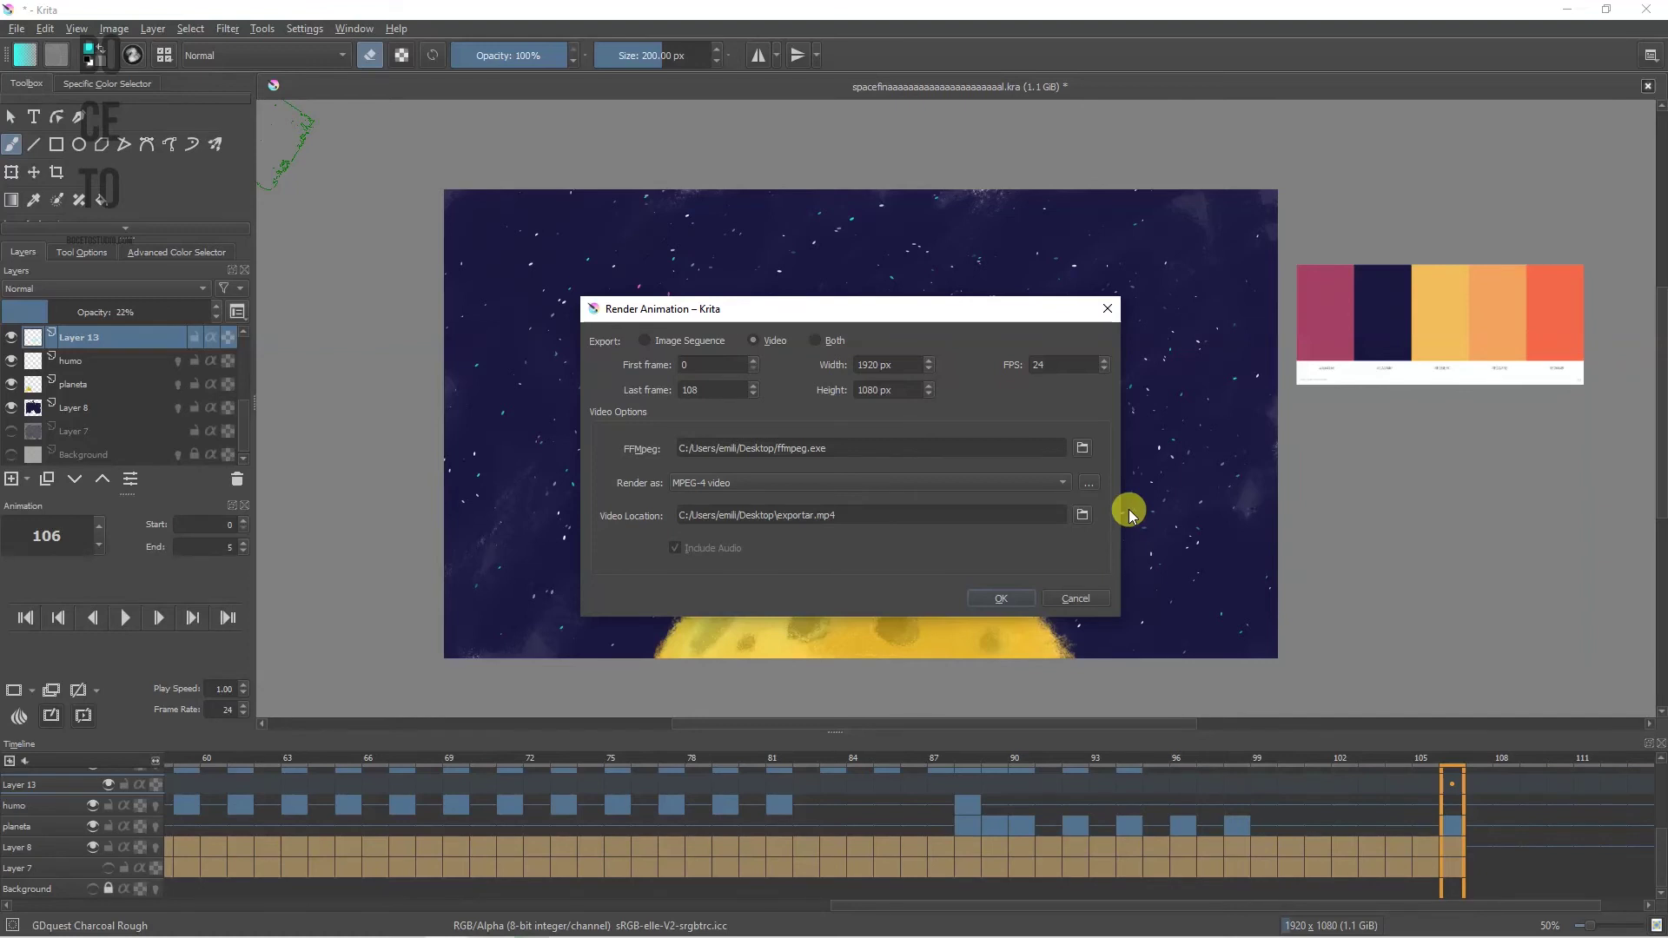
pyautogui.tripleClick(803, 448)
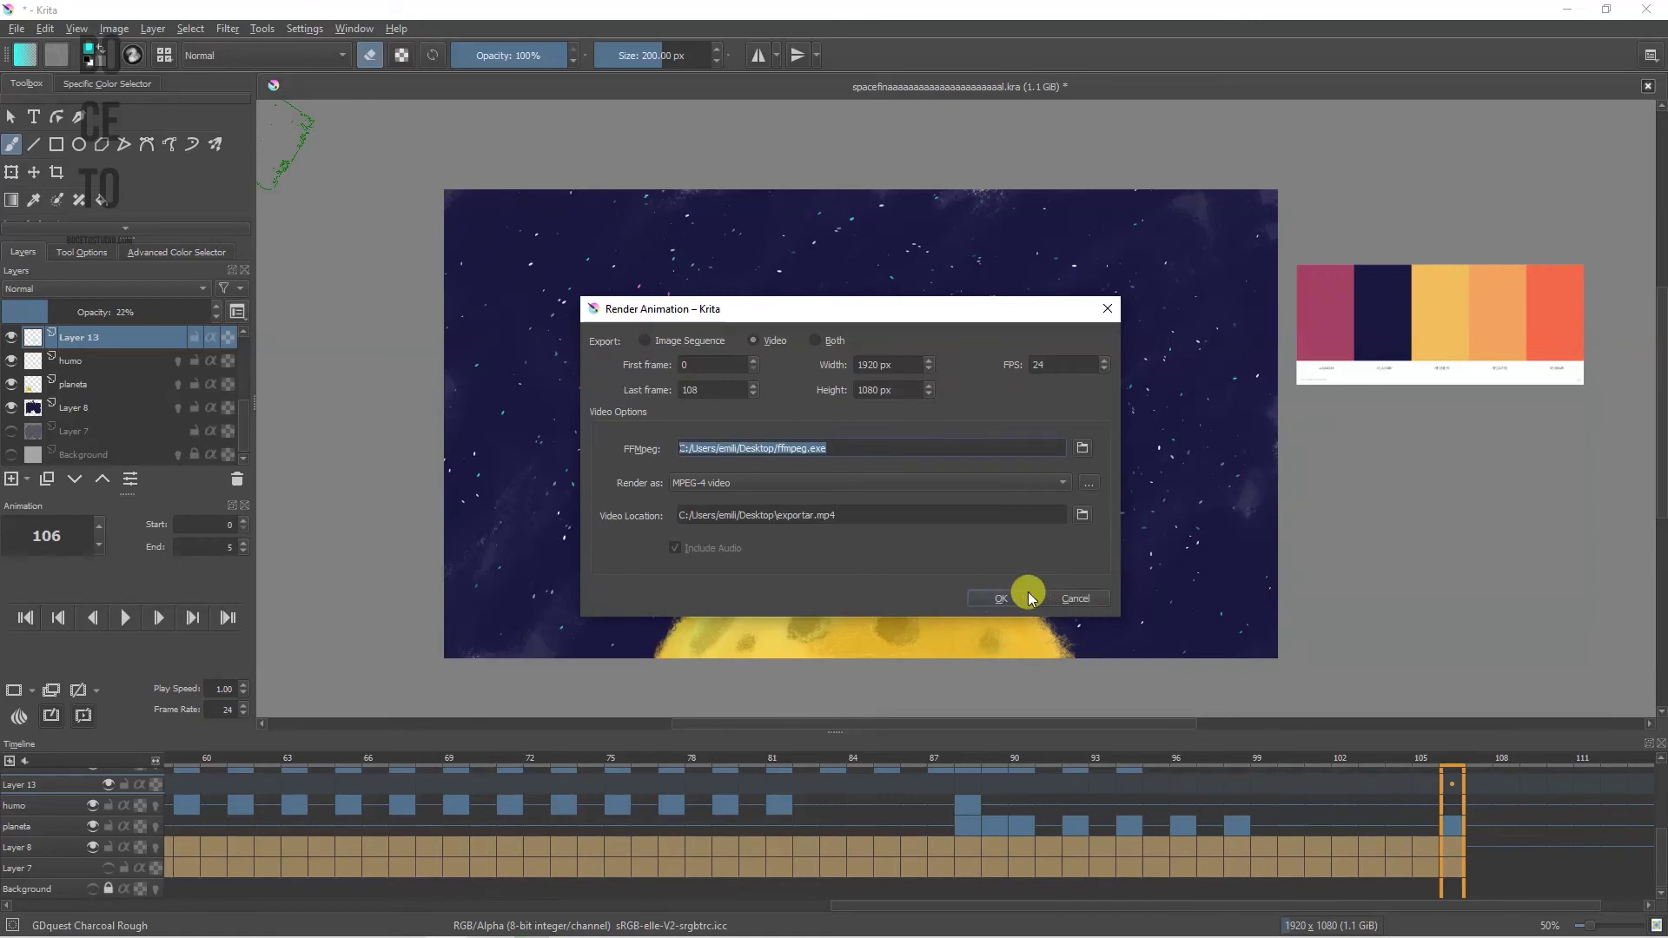
pyautogui.click(1077, 599)
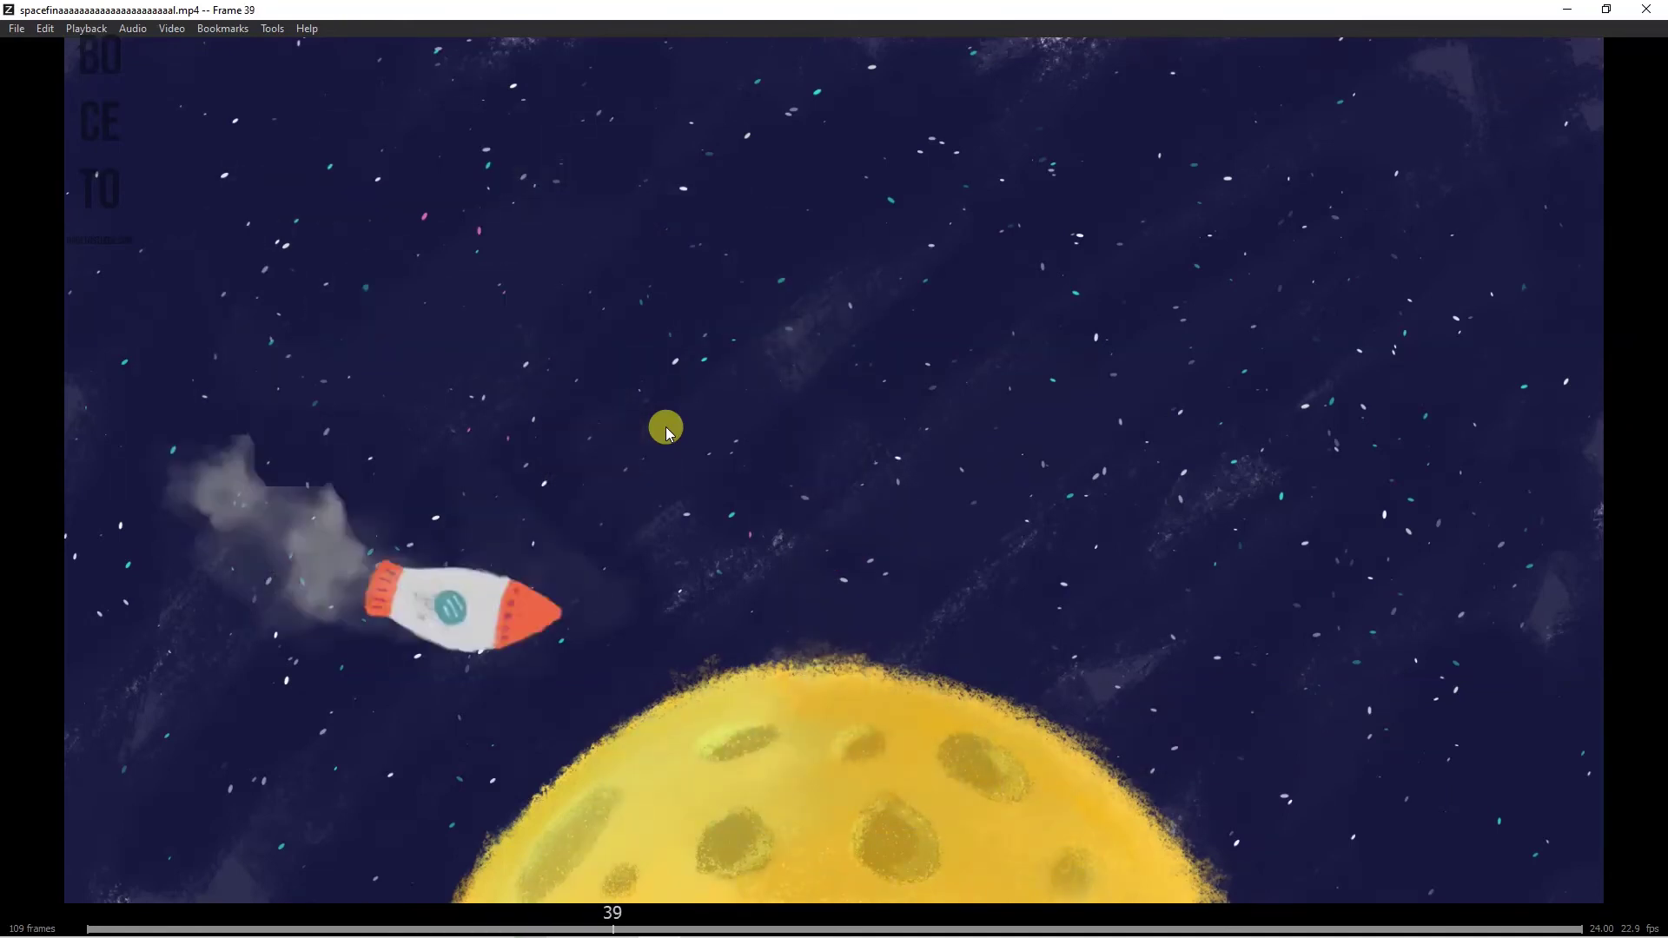